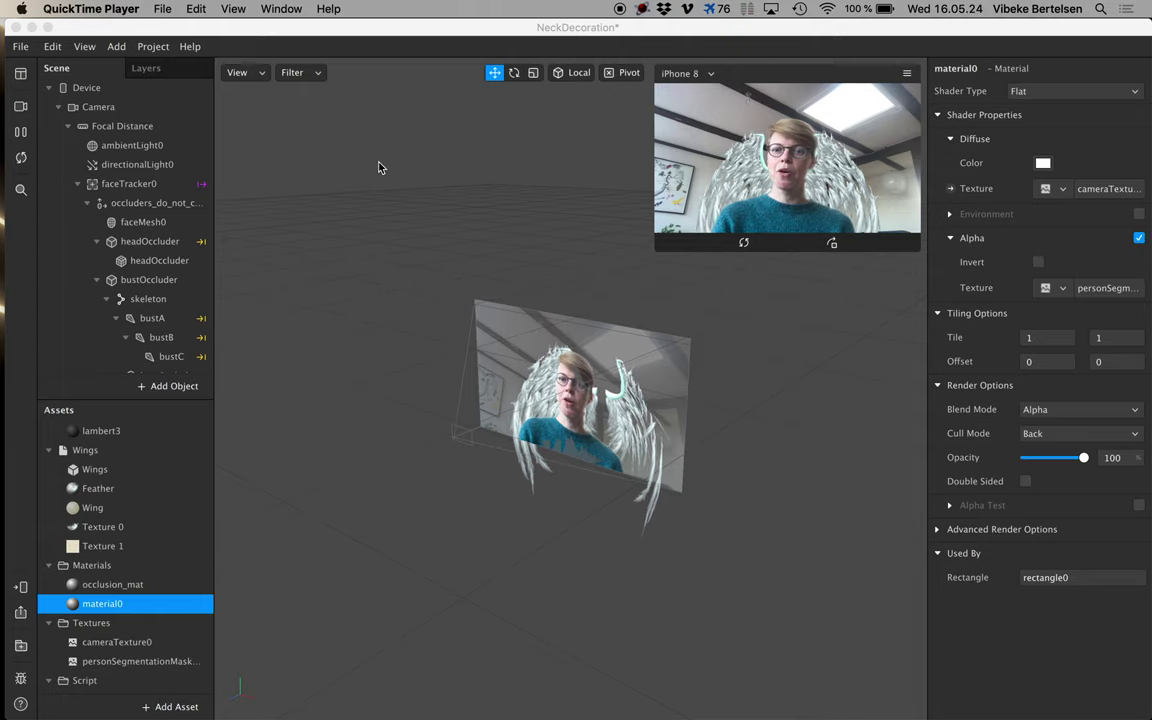
# Close the current project and create a new one from the Neck Decoration template.
pyautogui.click(21, 47)
pyautogui.moveTo(68, 100)
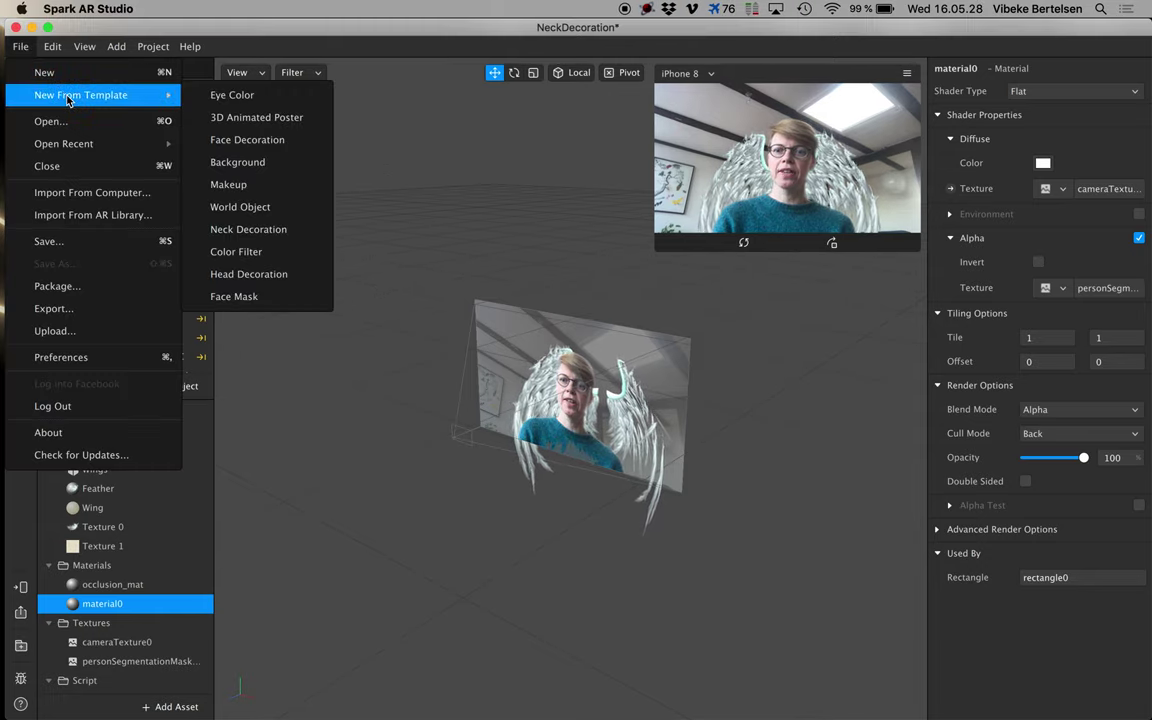
pyautogui.moveTo(108, 90)
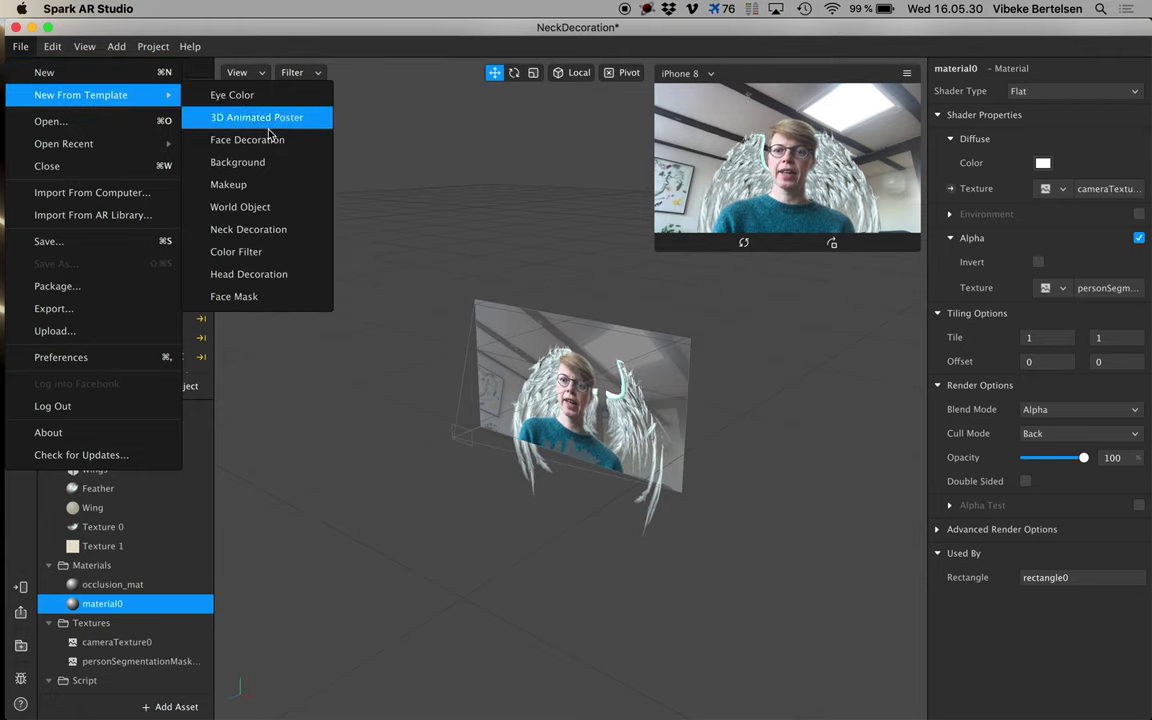
pyautogui.click(291, 230)
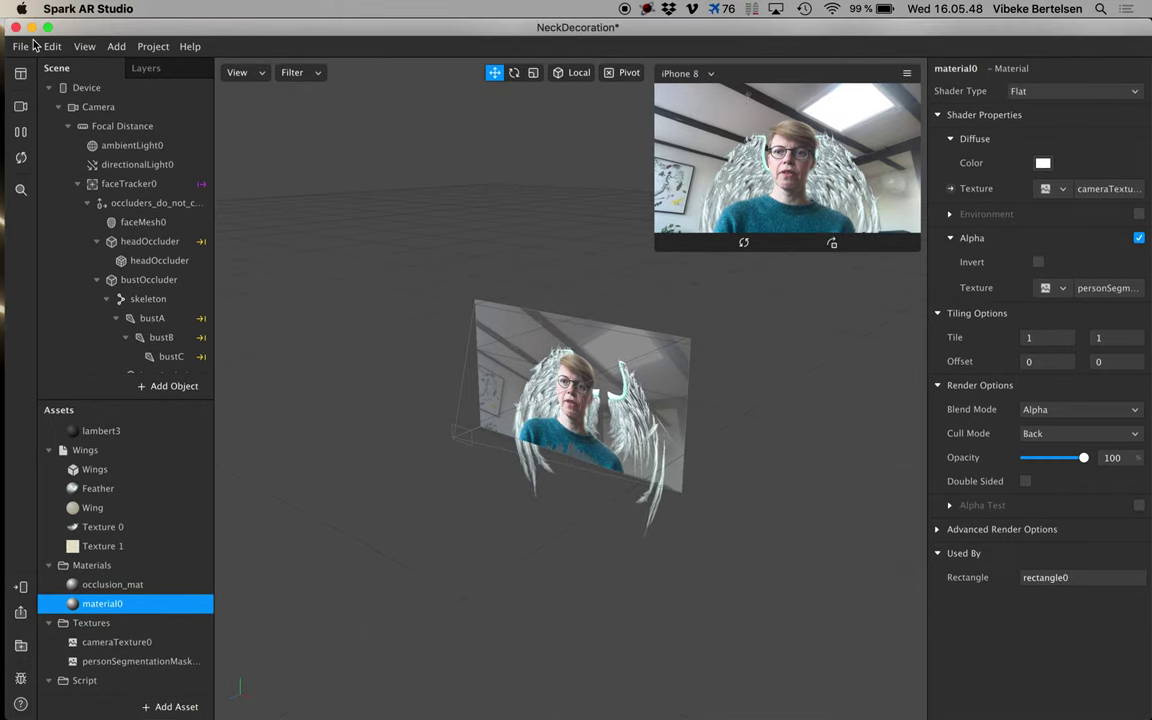
pyautogui.click(22, 46)
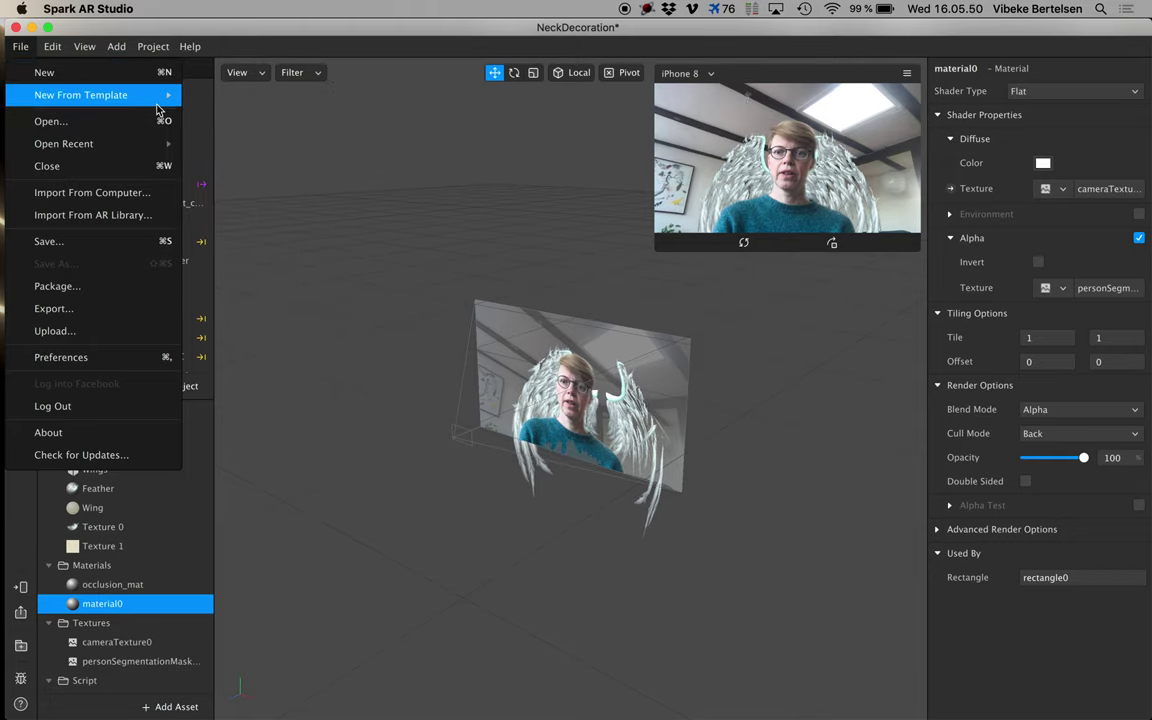
pyautogui.moveTo(150, 95)
pyautogui.click(287, 230)
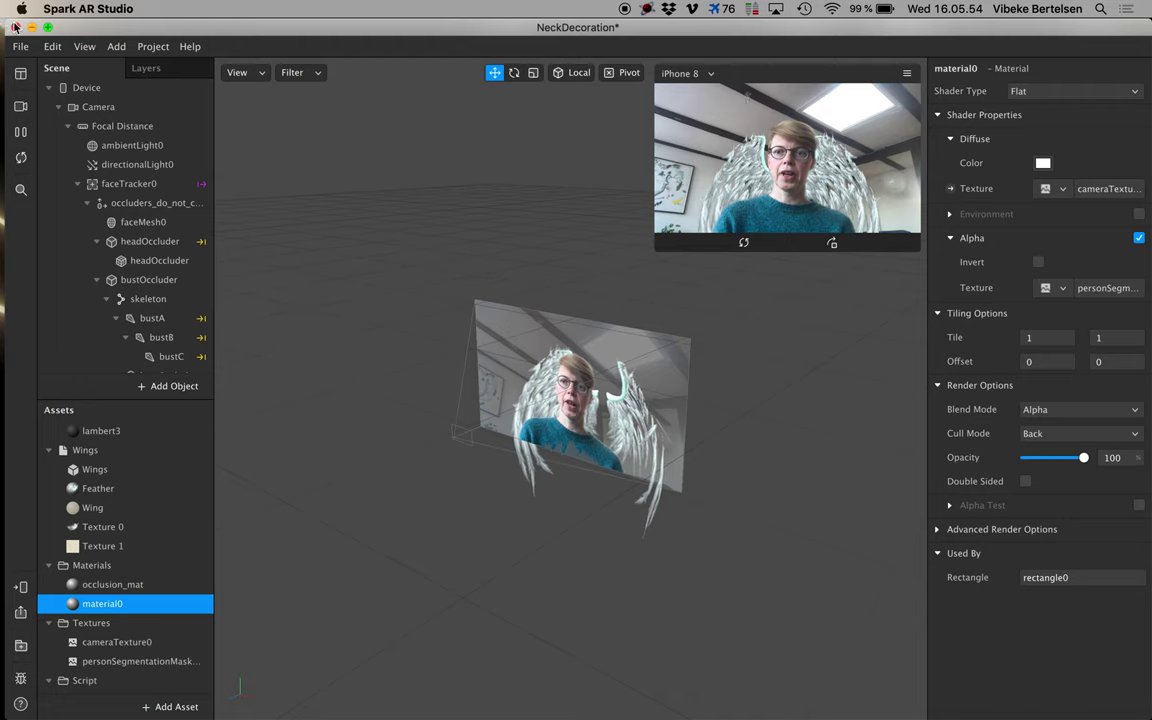
pyautogui.click(641, 117)
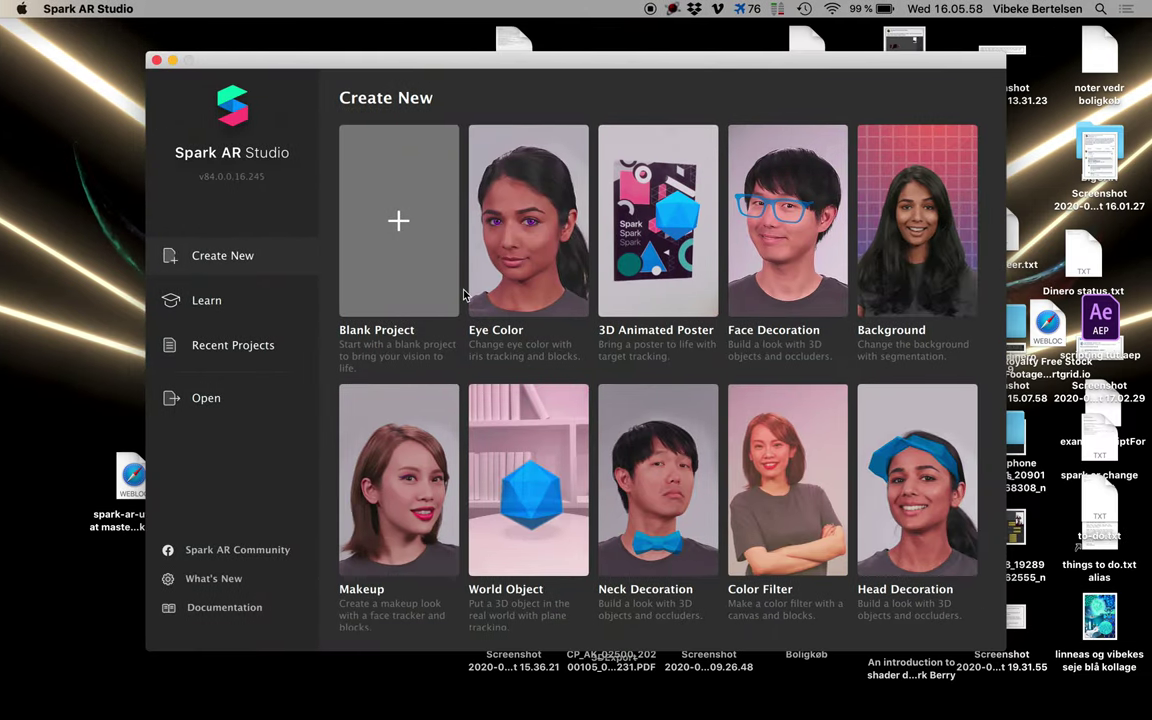
pyautogui.click(660, 515)
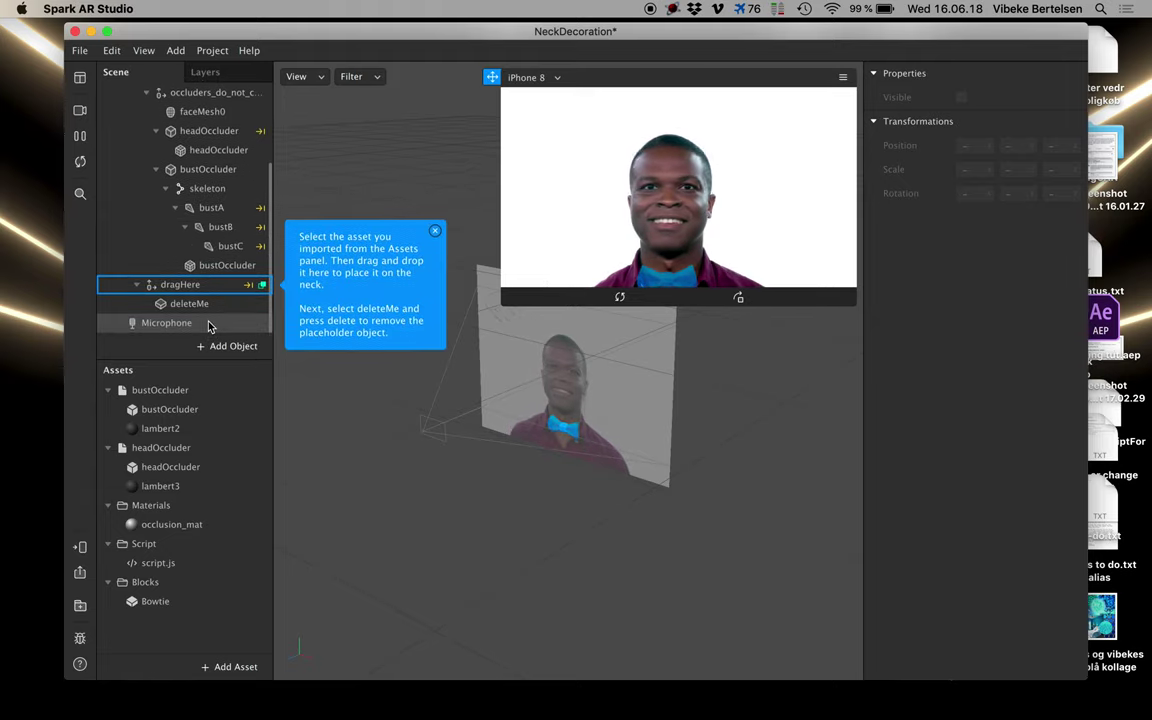
# Delete the deleteMe bowtie placeholder from the dragHere group.
pyautogui.click(207, 305)
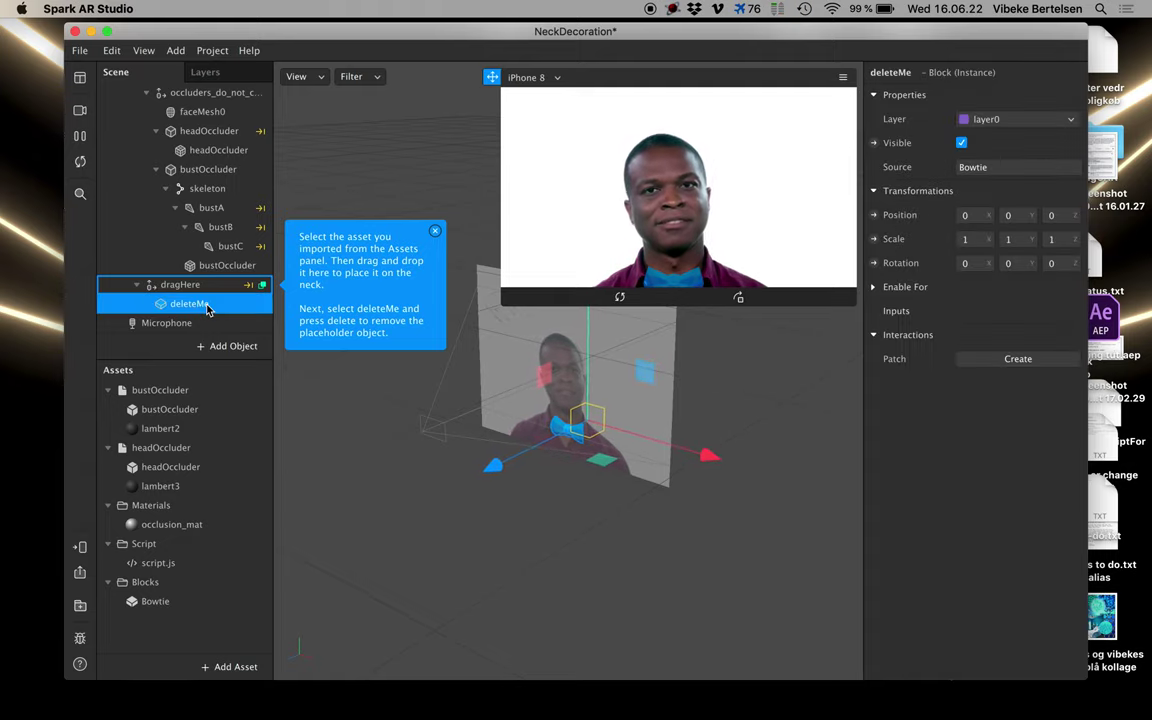
pyautogui.press('Delete')
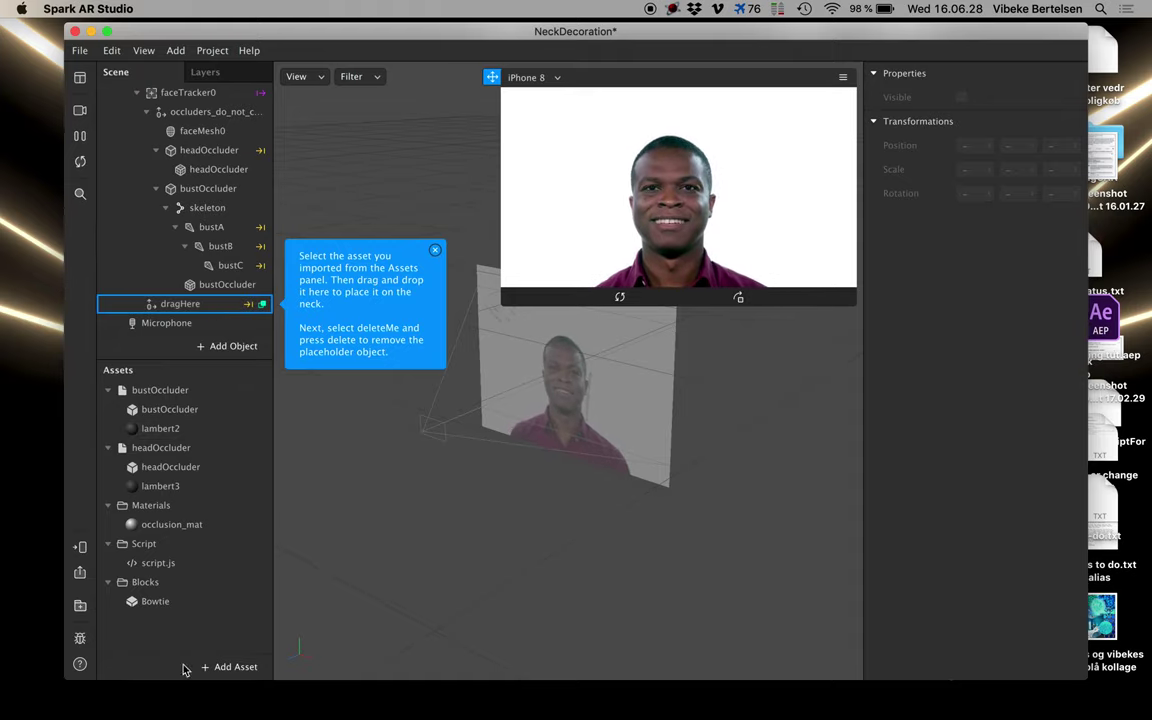
# Switch to Finder and import Wings.fbx from the angel-wings source folder into the Spark AR project's assets.
pyautogui.moveTo(188, 700)
pyautogui.click(59, 692)
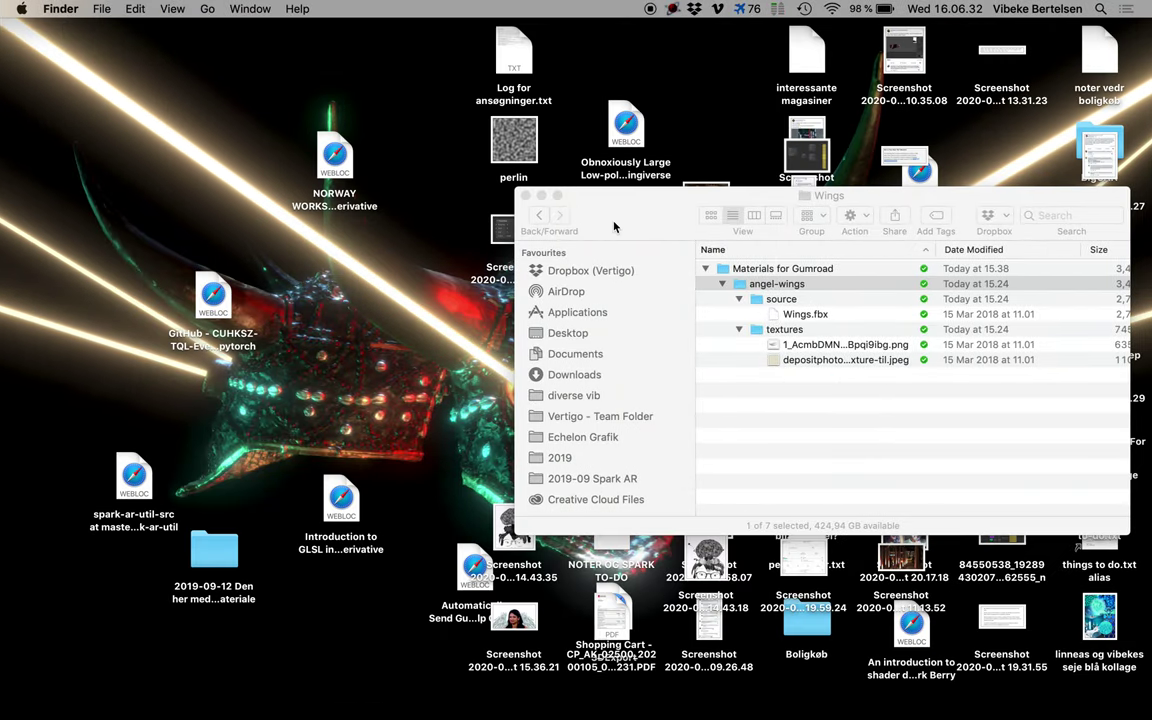
pyautogui.hotkey('ctrl', 'Up')
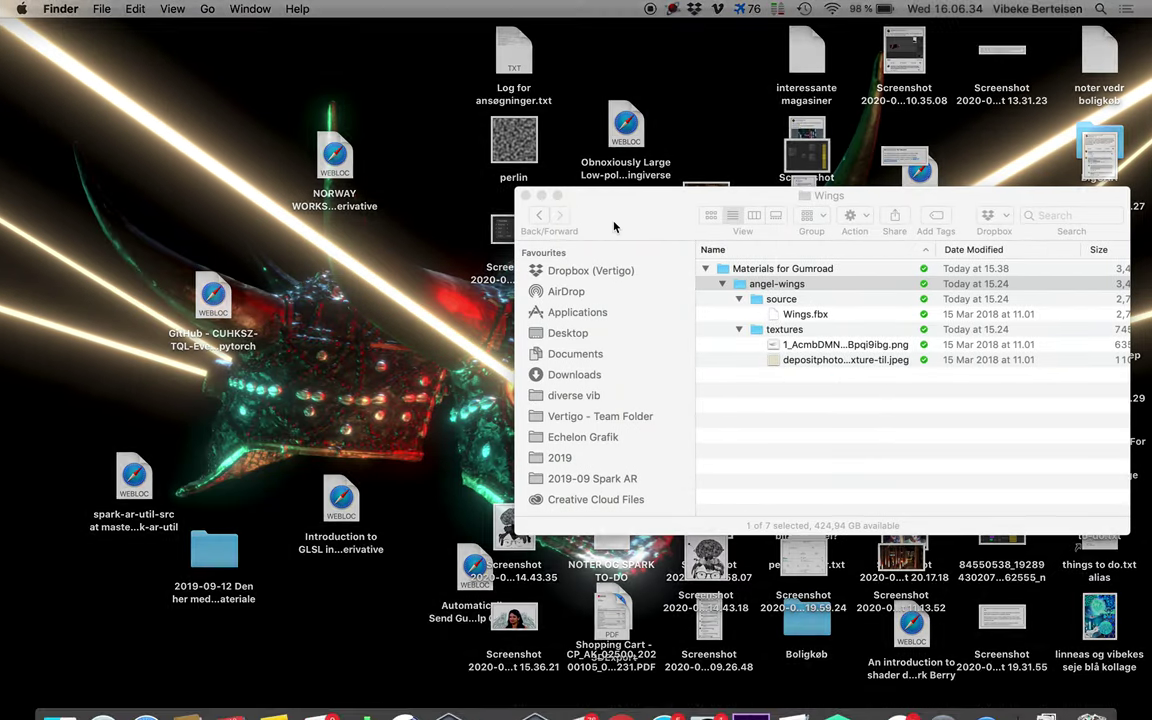
pyautogui.moveTo(668, 253); pyautogui.dragTo(712, 60)
pyautogui.click(712, 60)
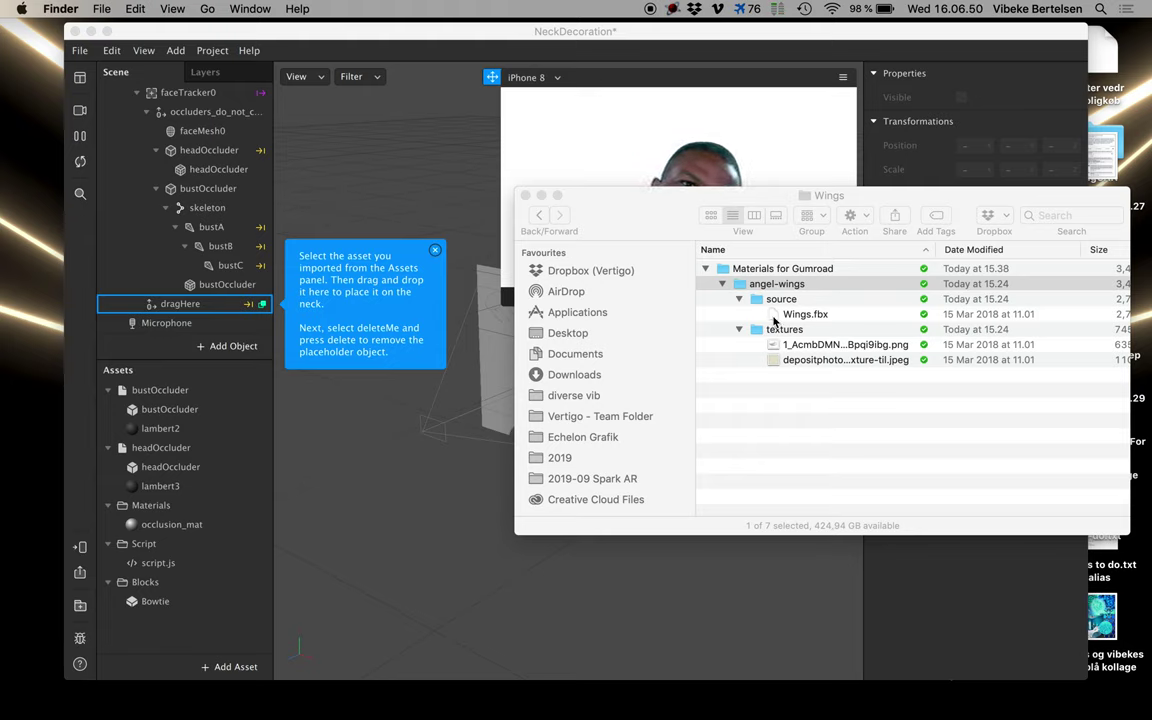
pyautogui.click(697, 285)
pyautogui.click(805, 314)
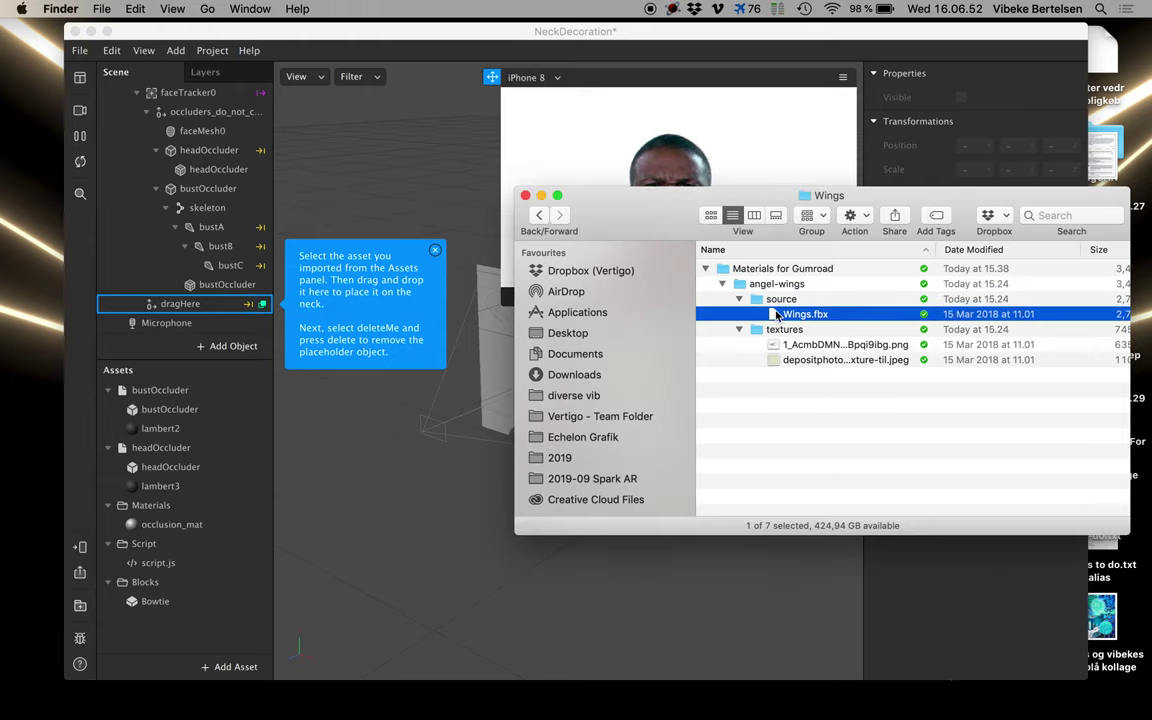
pyautogui.moveTo(772, 314); pyautogui.dragTo(168, 622)
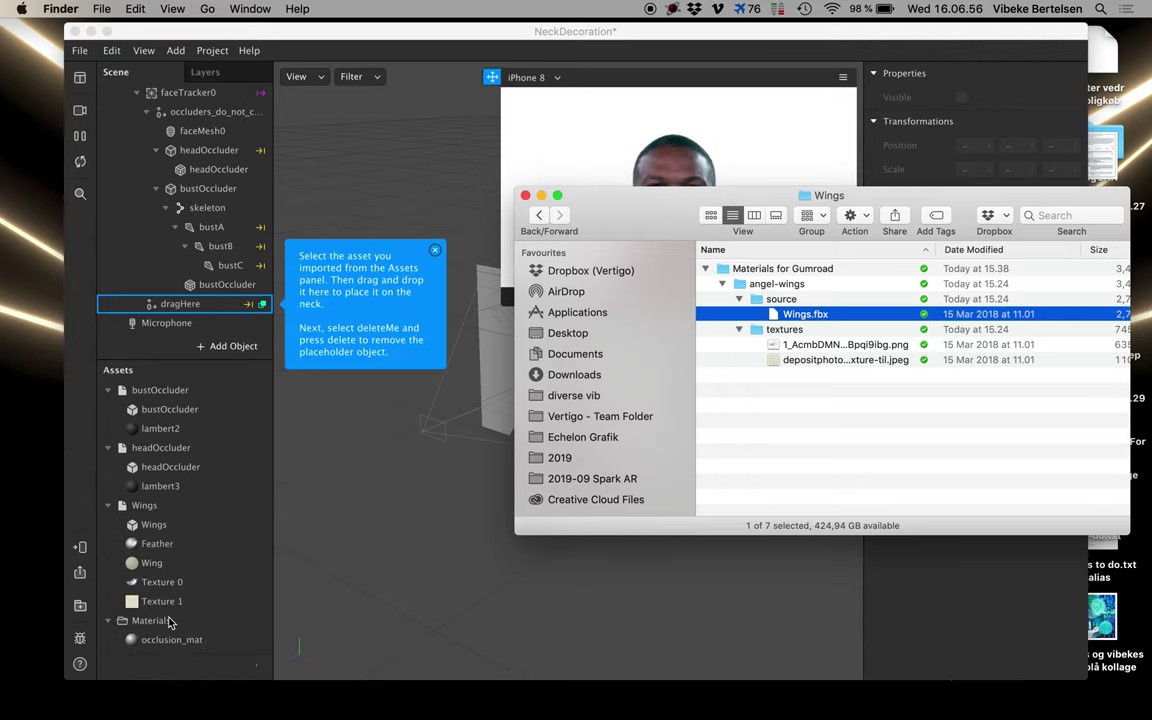
# Return to Spark AR Studio and place the imported Wings asset inside dragHere in the scene.
pyautogui.click(204, 592)
pyautogui.click(174, 505)
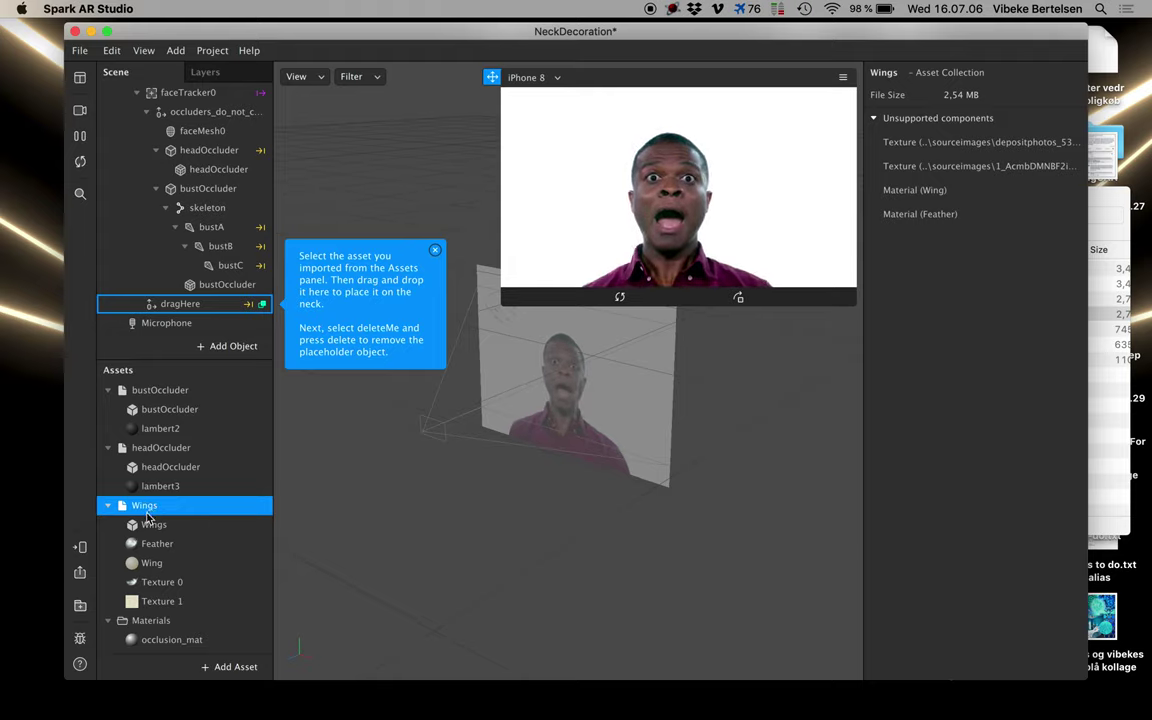
pyautogui.moveTo(147, 508); pyautogui.dragTo(180, 305)
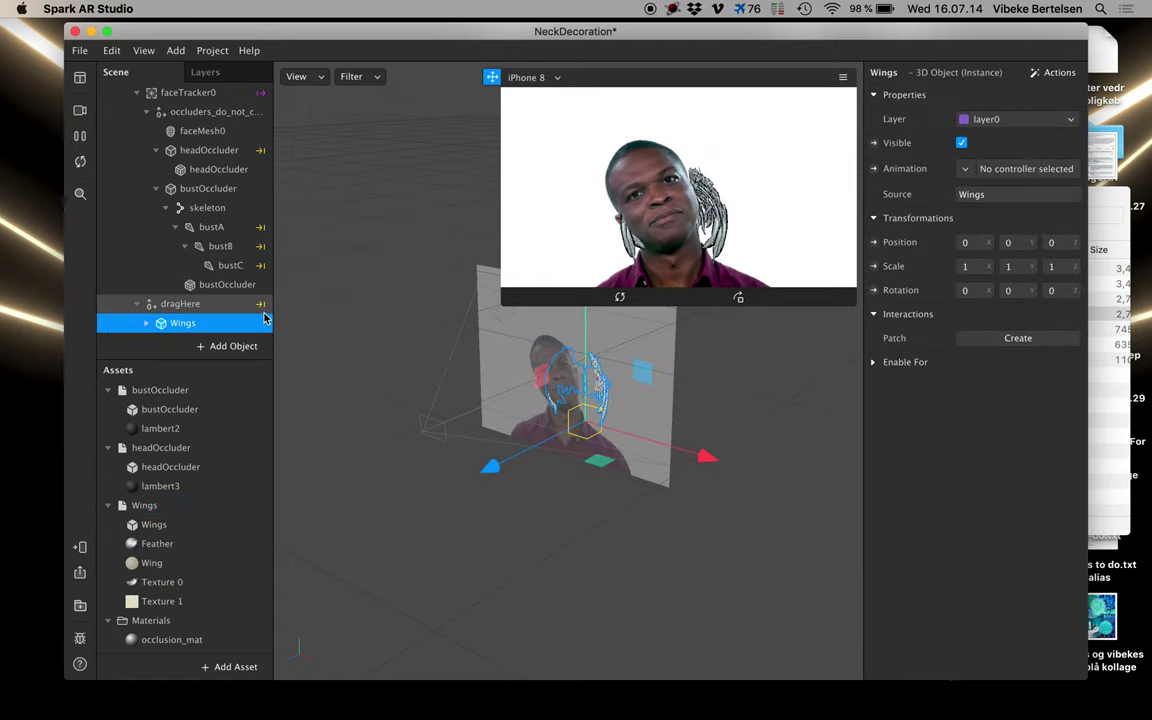
pyautogui.scroll(-1, 247, 322)
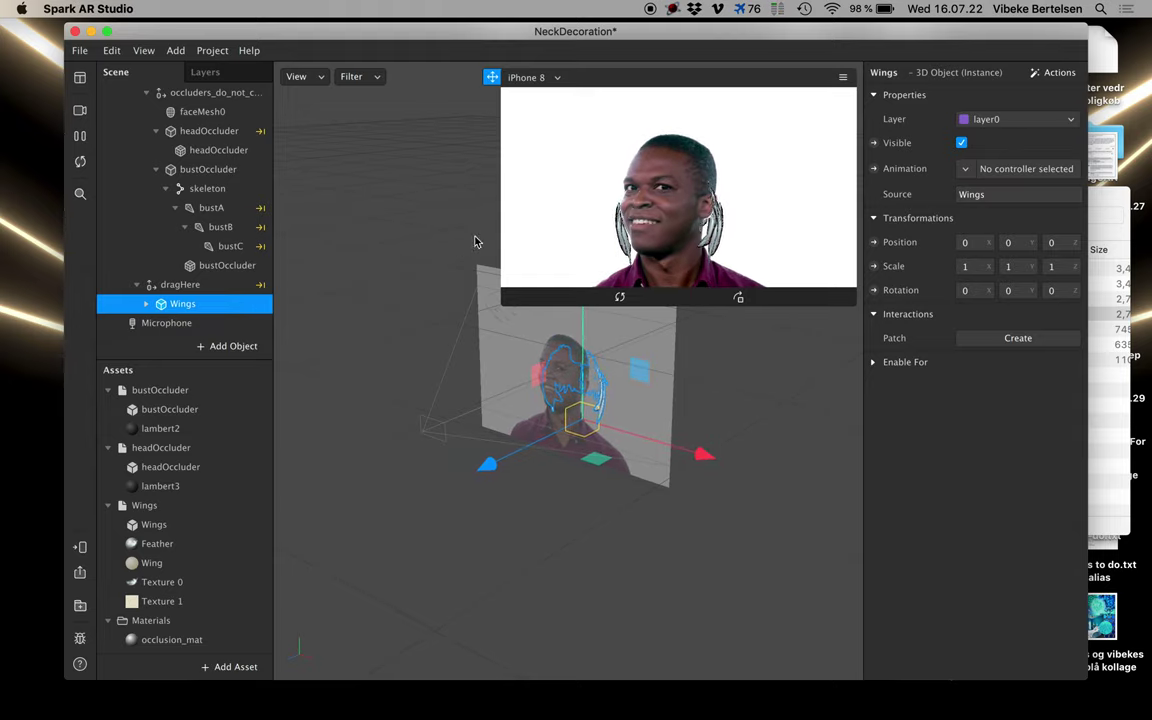
# Shrink the device preview and scale the Wings up uniformly to about 2.37.
pyautogui.moveTo(504, 300); pyautogui.dragTo(618, 240)
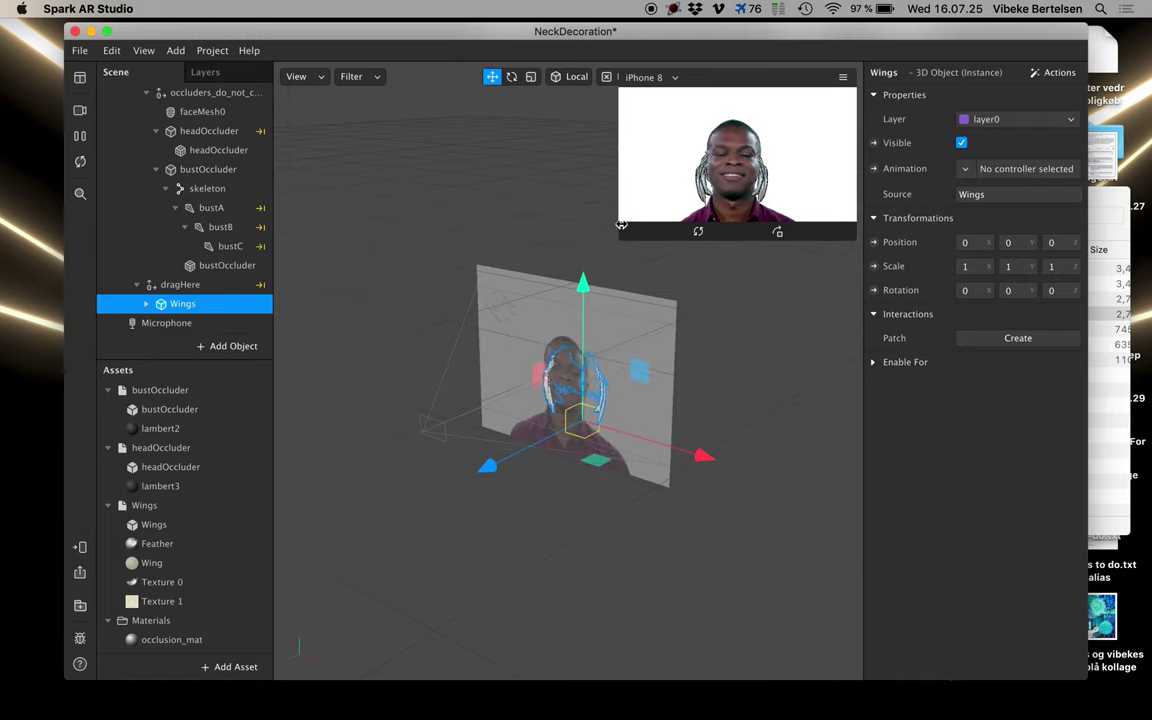
pyautogui.click(531, 78)
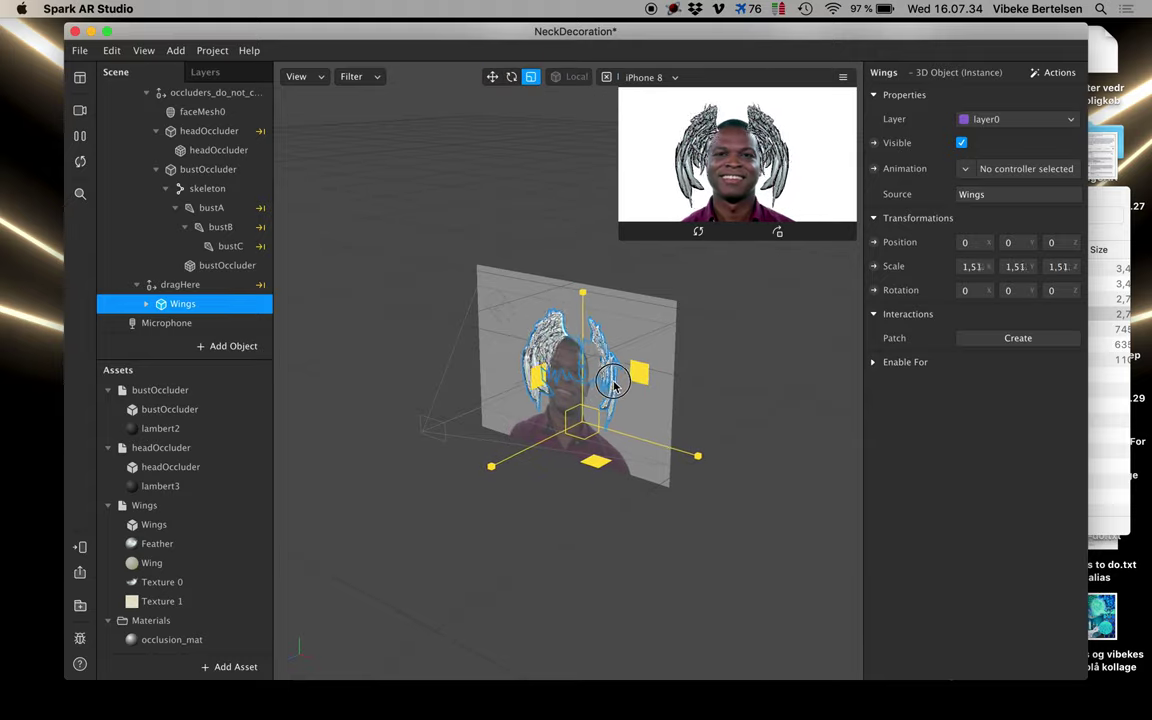
pyautogui.moveTo(613, 385); pyautogui.dragTo(664, 328)
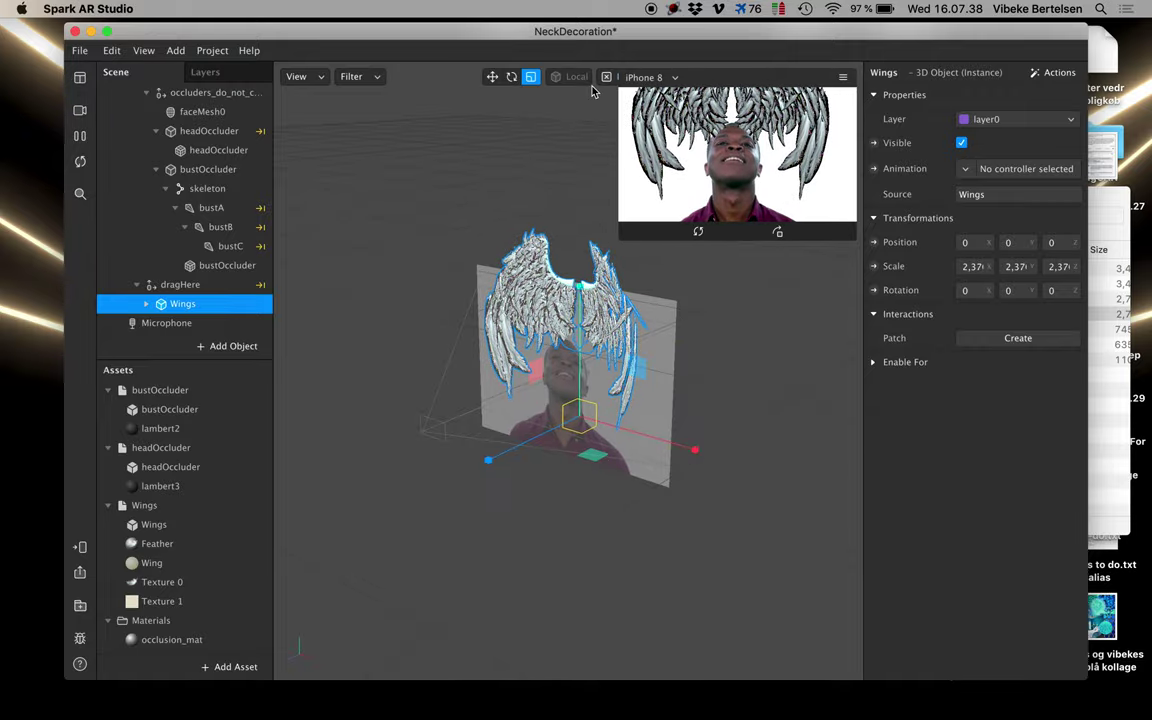
# Move the Wings down along the vertical axis so they sit behind the head and shoulders.
pyautogui.click(492, 77)
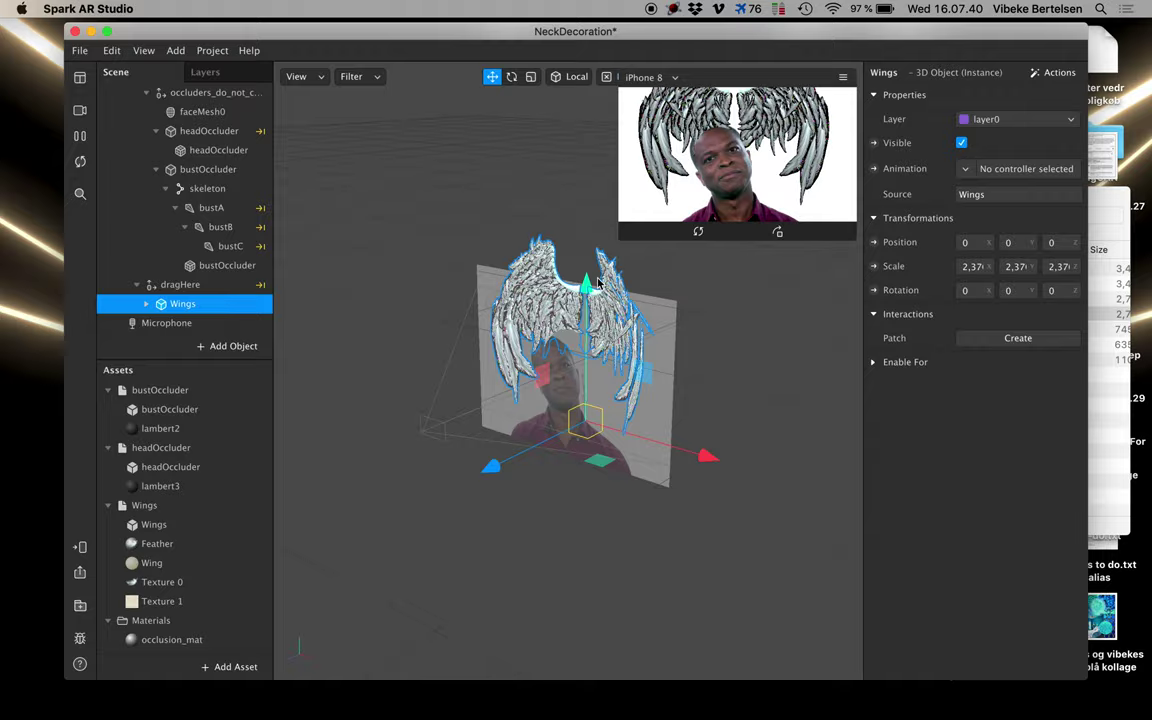
pyautogui.click(581, 312)
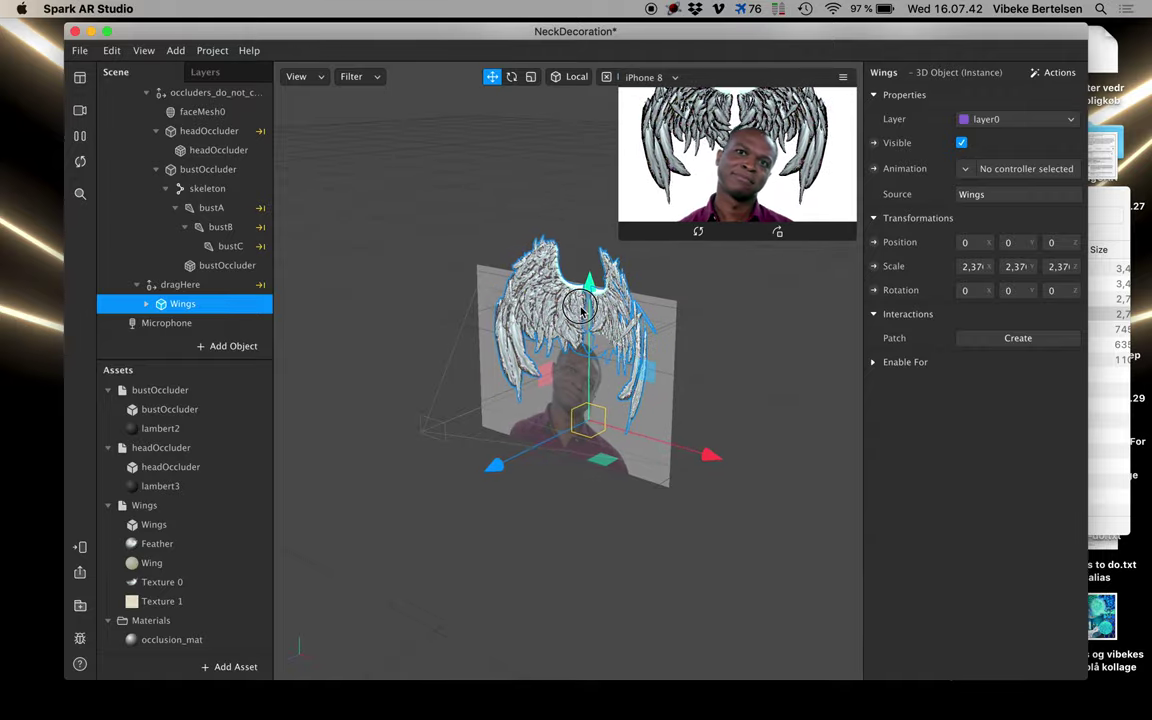
pyautogui.moveTo(581, 312); pyautogui.dragTo(581, 378)
# Scale the Wings up uniformly to about 3.33 and lower them further behind the shoulders.
pyautogui.click(531, 77)
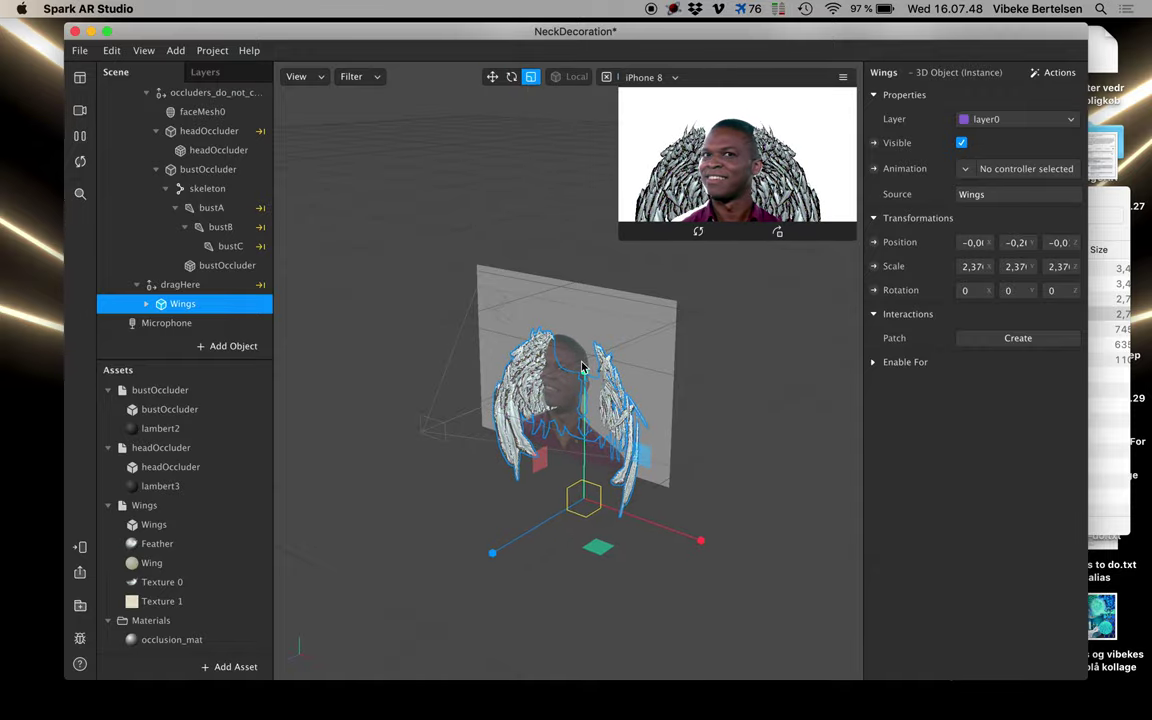
pyautogui.moveTo(590, 497); pyautogui.dragTo(531, 549)
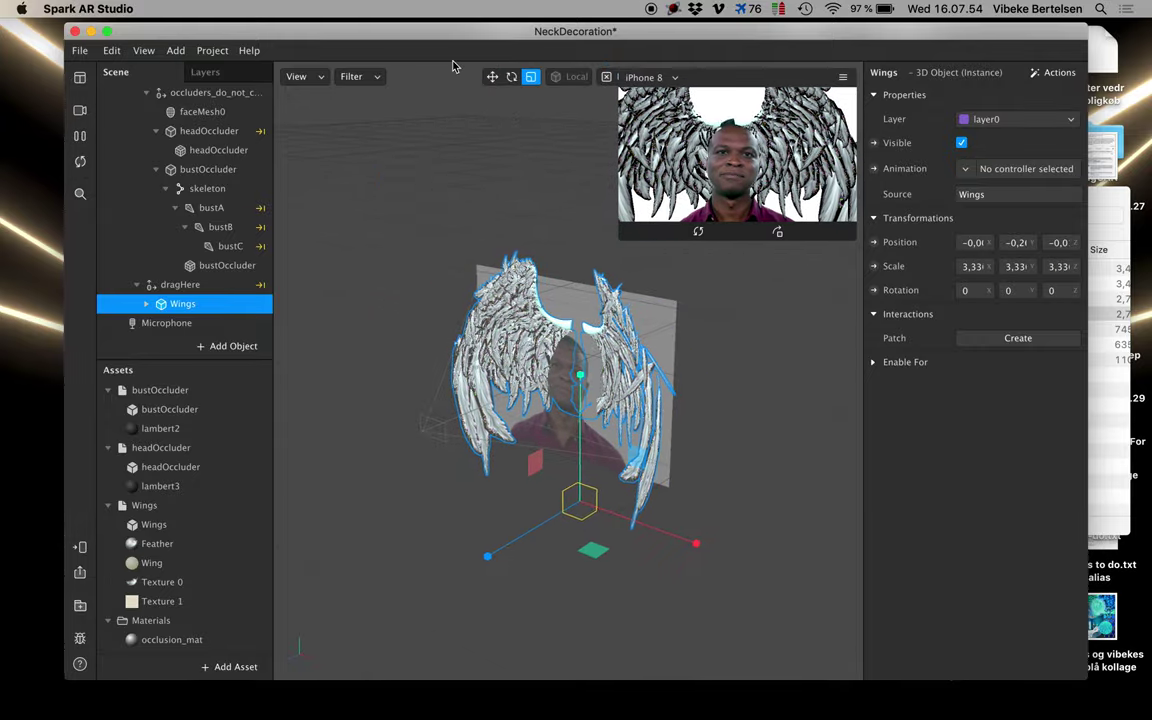
pyautogui.click(492, 77)
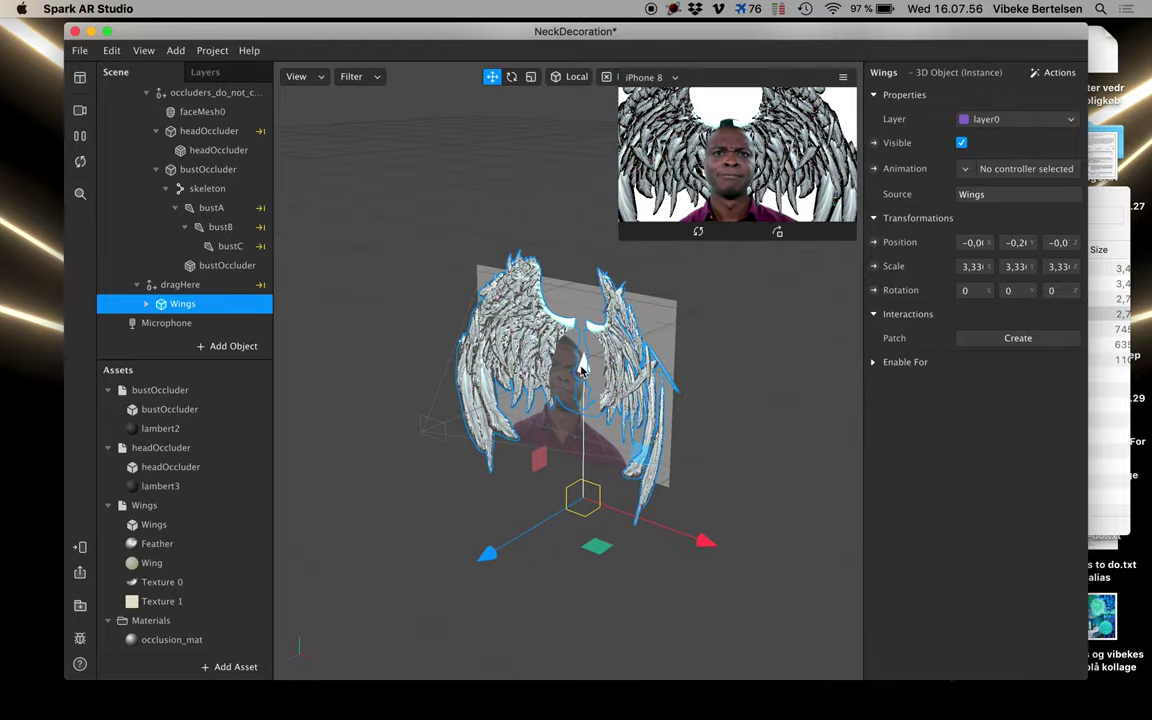
pyautogui.moveTo(578, 372); pyautogui.dragTo(582, 428)
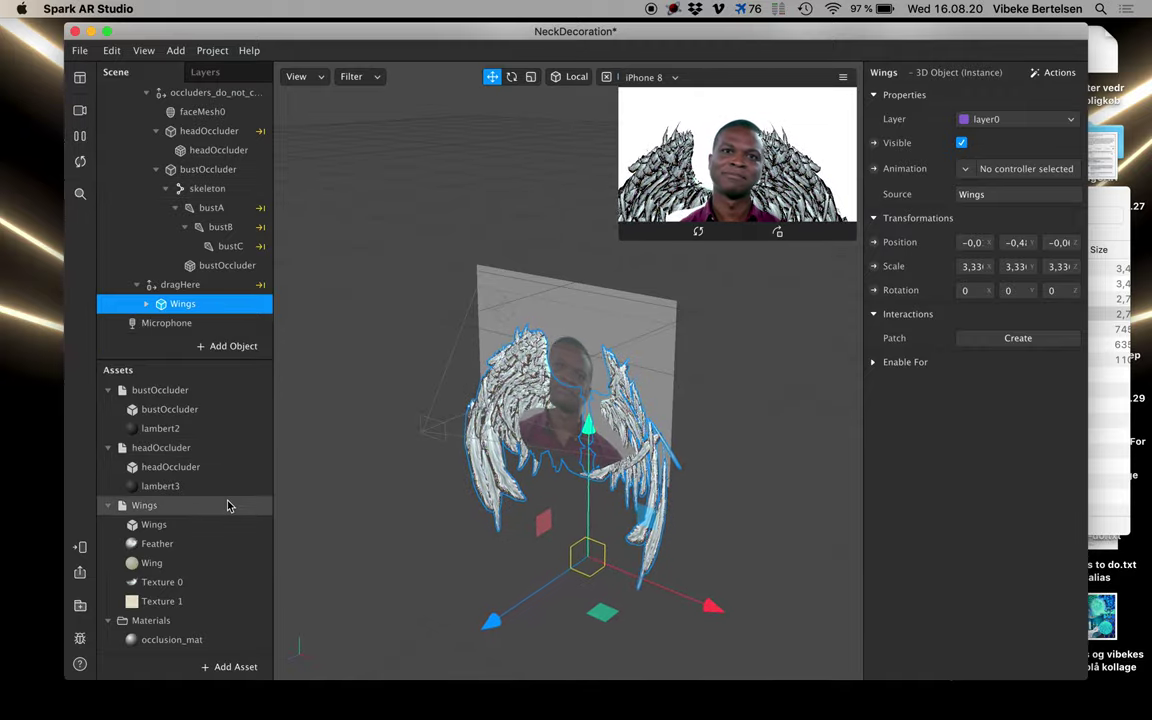
# Turn off Use Depth Test in the advanced render options of both the Feather and Wing materials.
pyautogui.click(190, 545)
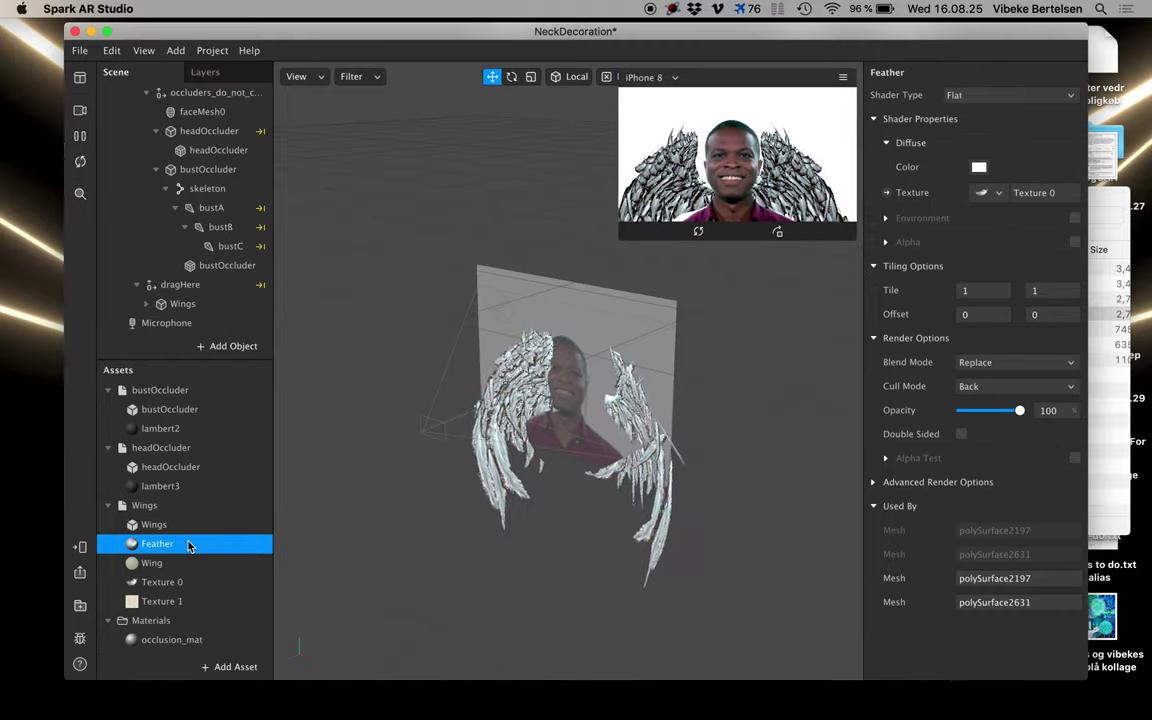
pyautogui.click(873, 483)
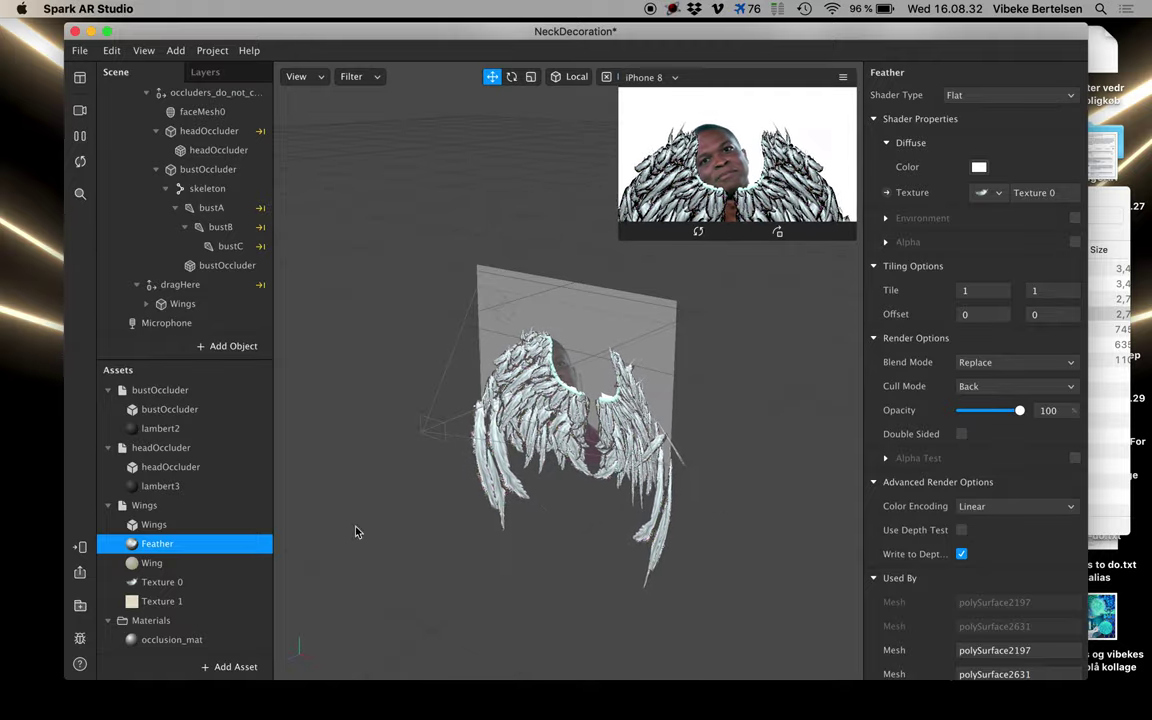
pyautogui.click(190, 565)
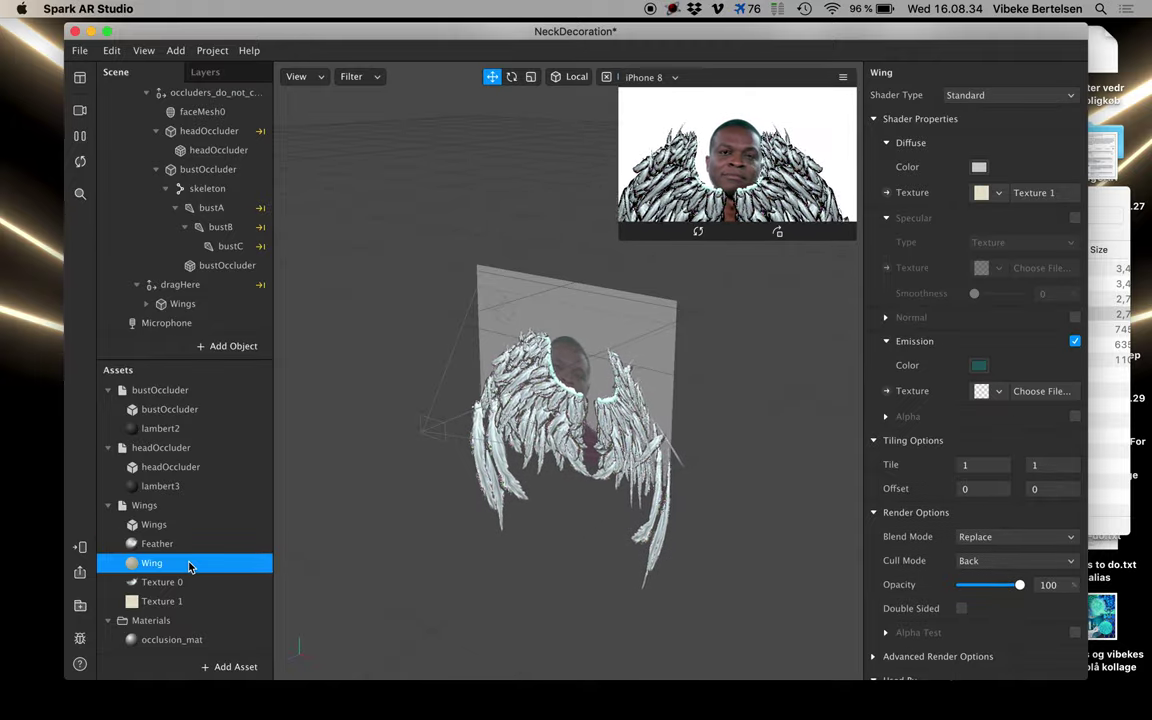
pyautogui.scroll(-3, 885, 550)
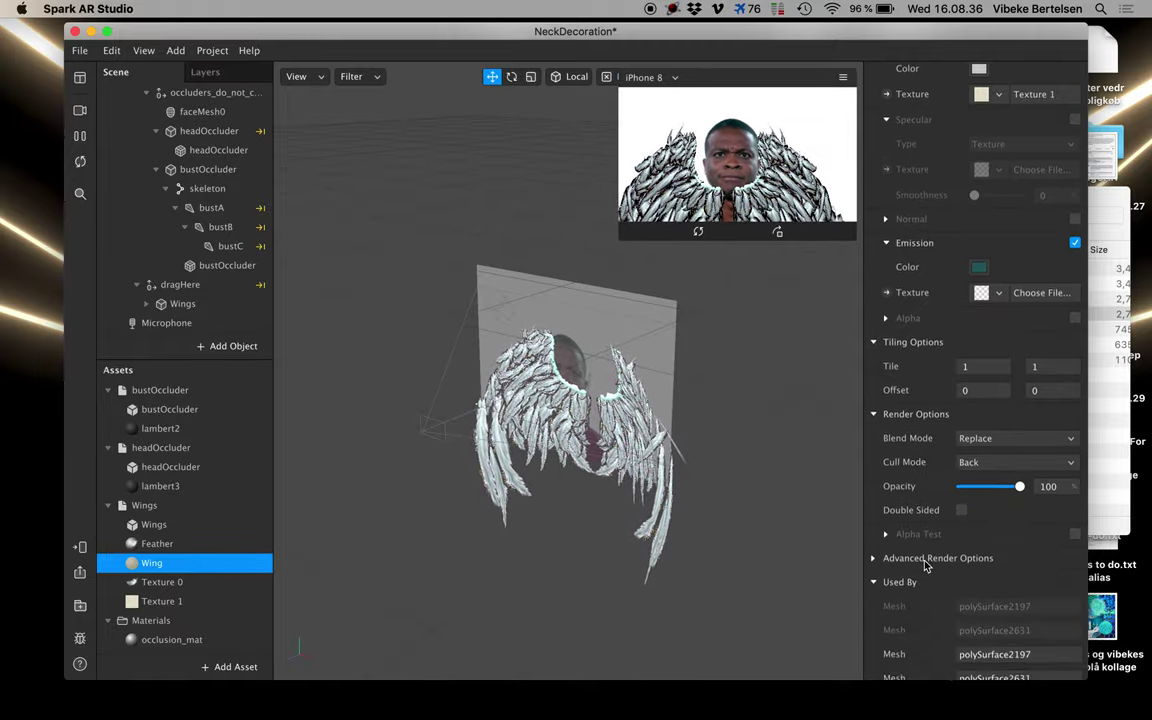
pyautogui.click(874, 548)
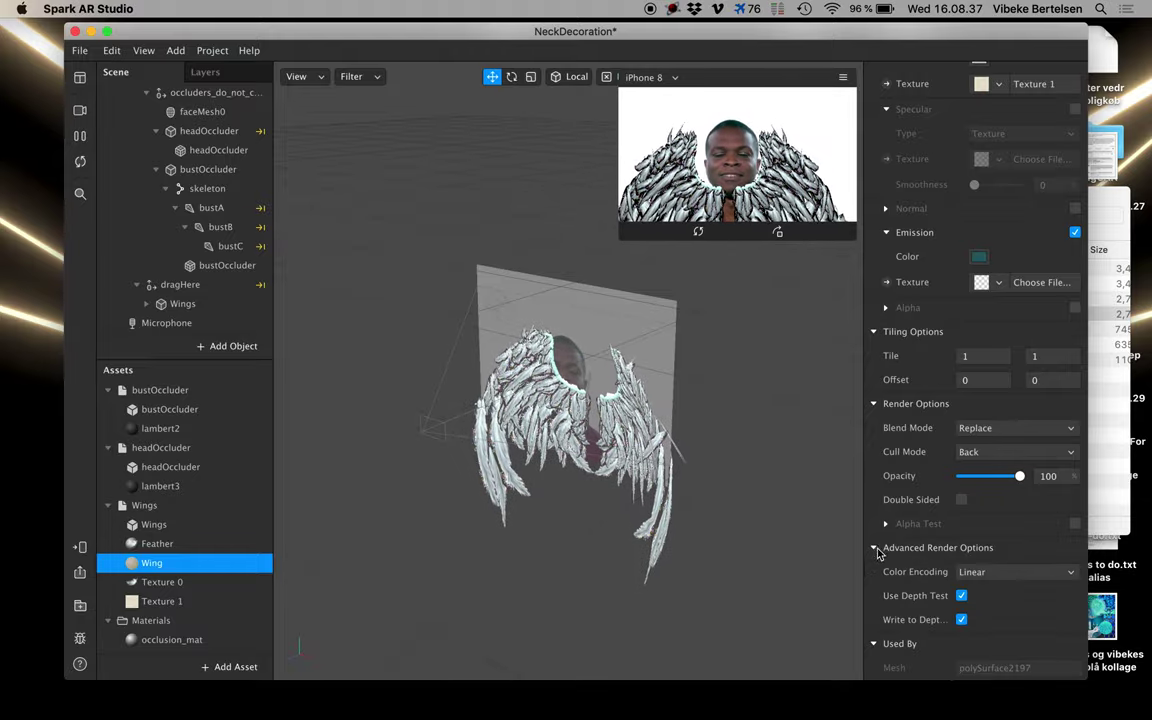
pyautogui.click(962, 595)
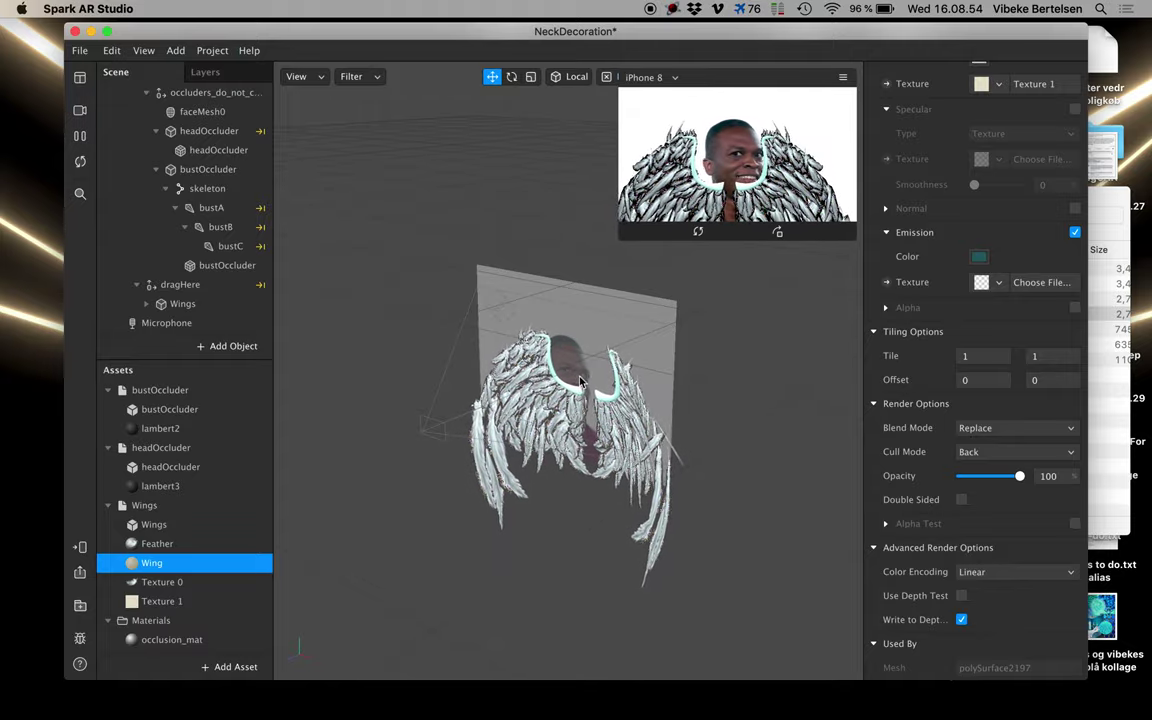
# Add a texture extraction and a person segmentation to the Camera.
pyautogui.scroll(2, 191, 246)
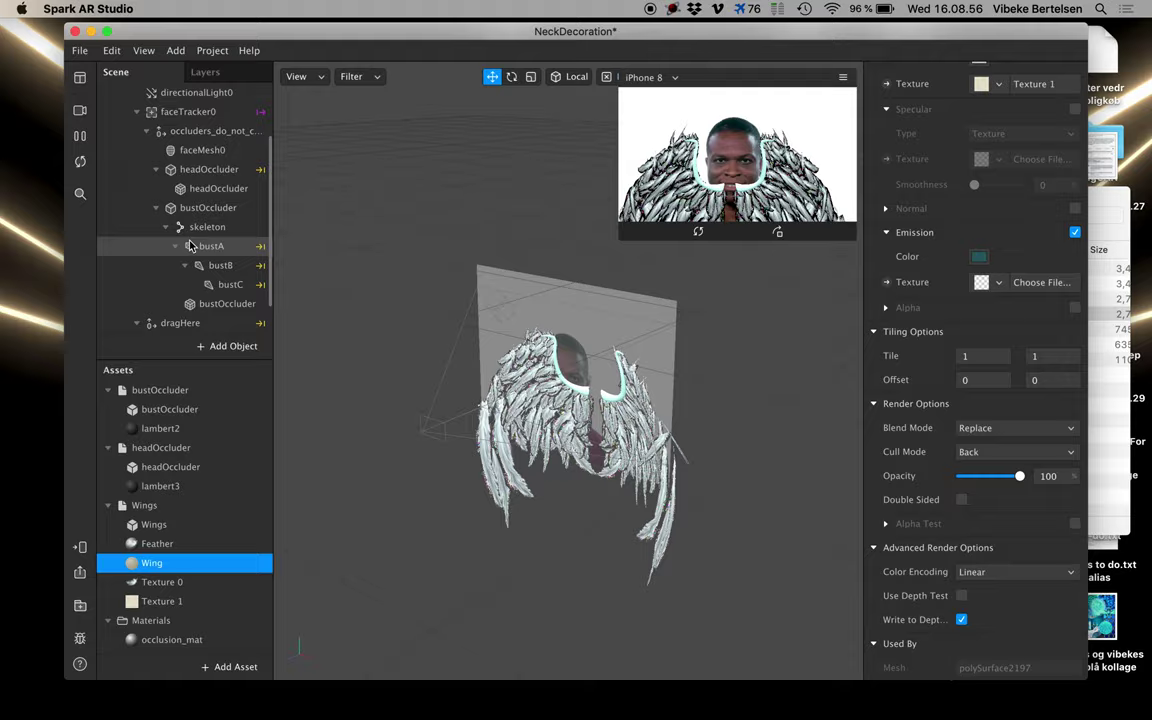
pyautogui.scroll(4, 191, 246)
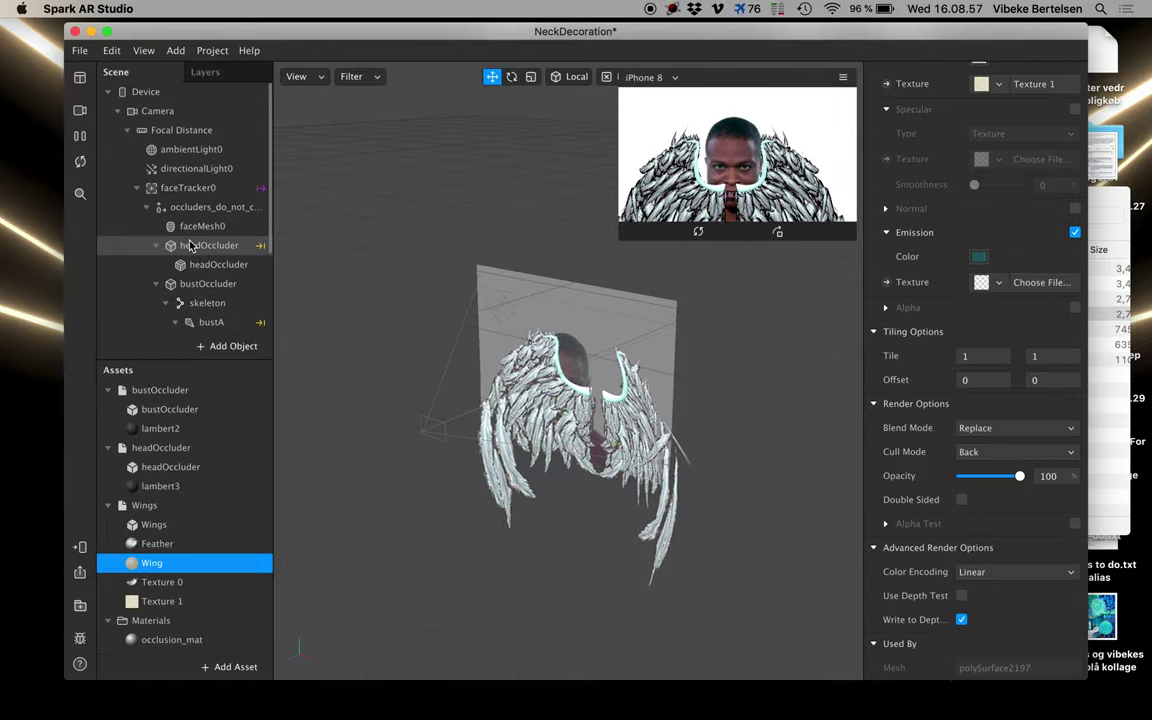
pyautogui.click(157, 111)
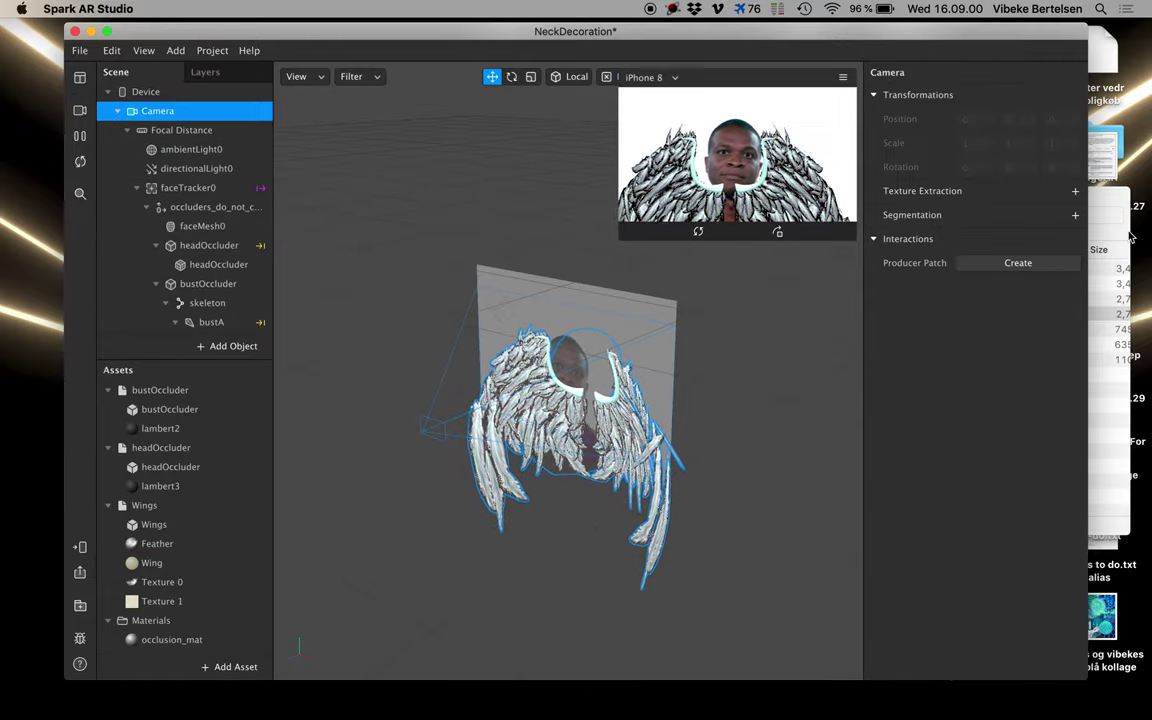
pyautogui.click(1075, 191)
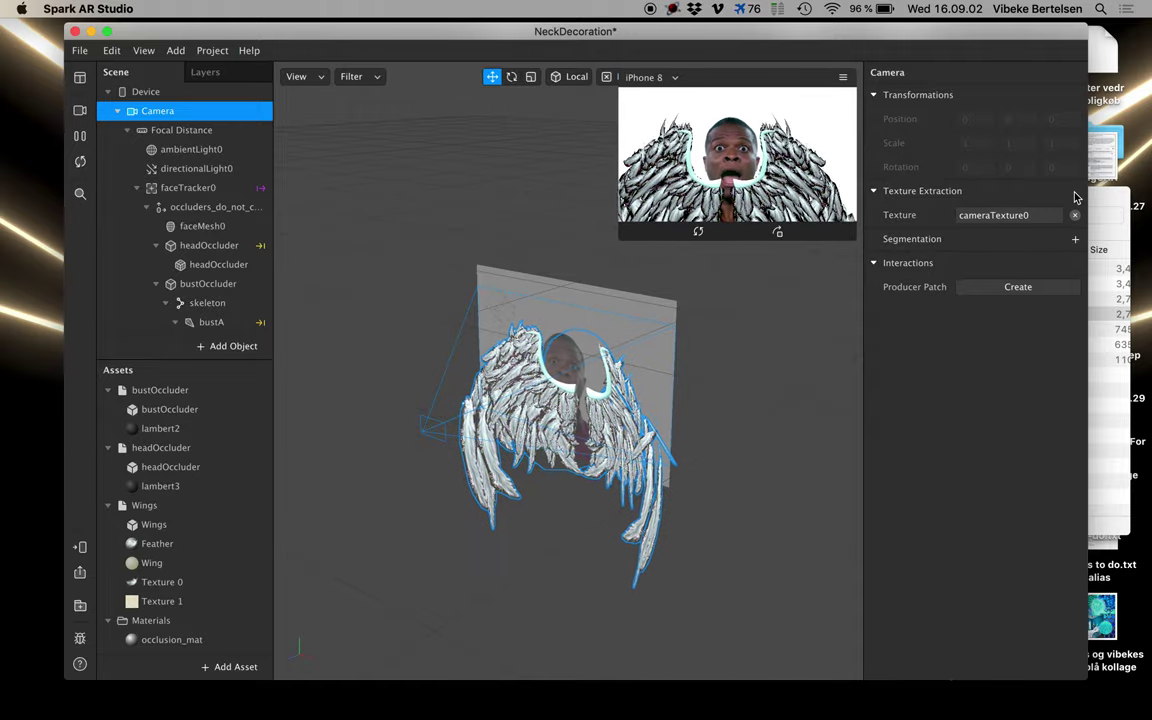
pyautogui.click(1075, 239)
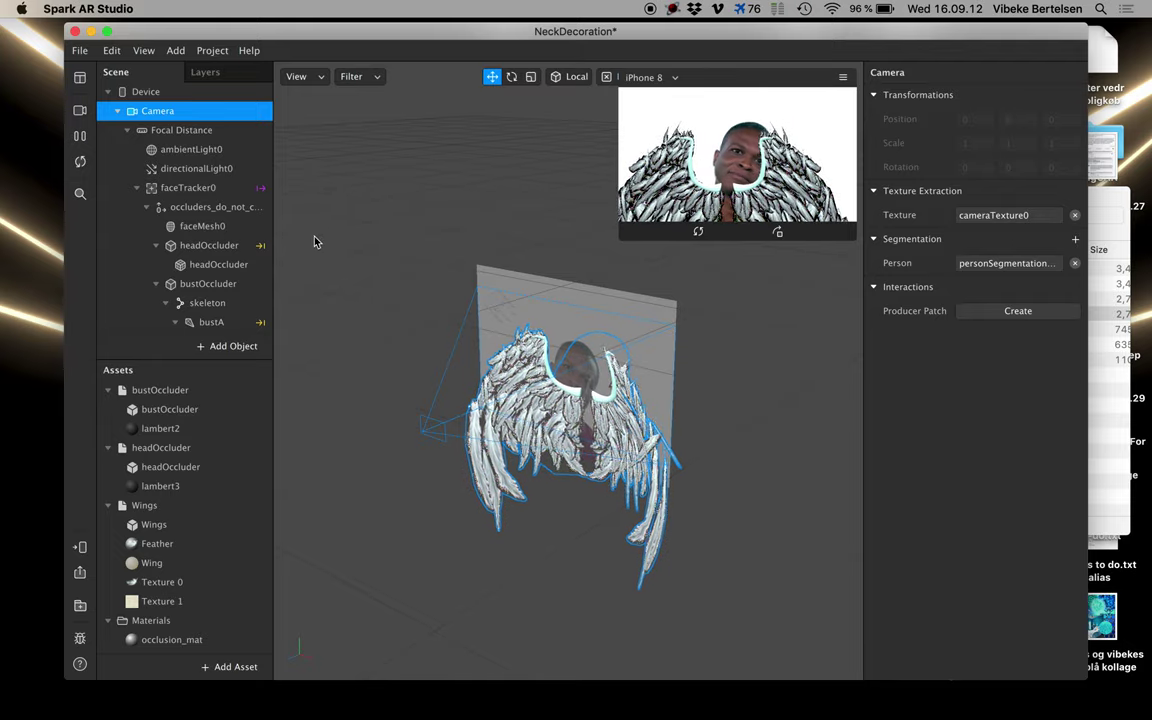
# Insert a 2D Rectangle object into the scene.
pyautogui.click(226, 346)
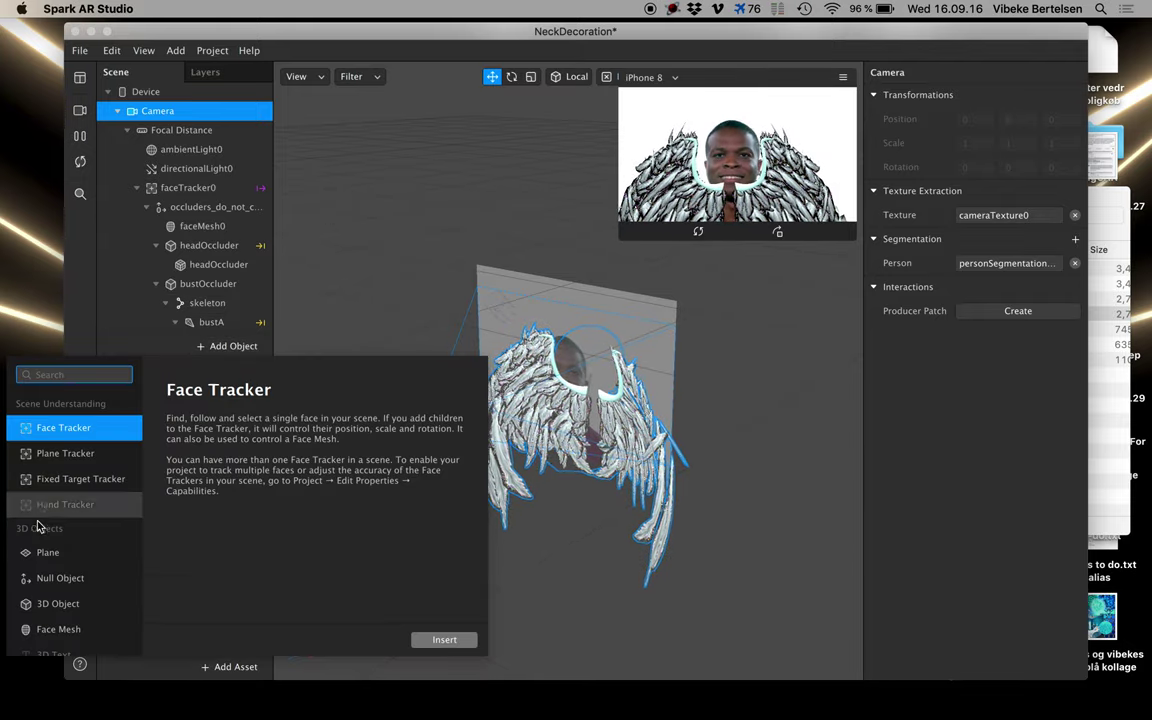
pyautogui.scroll(-5, 38, 527)
pyautogui.click(70, 500)
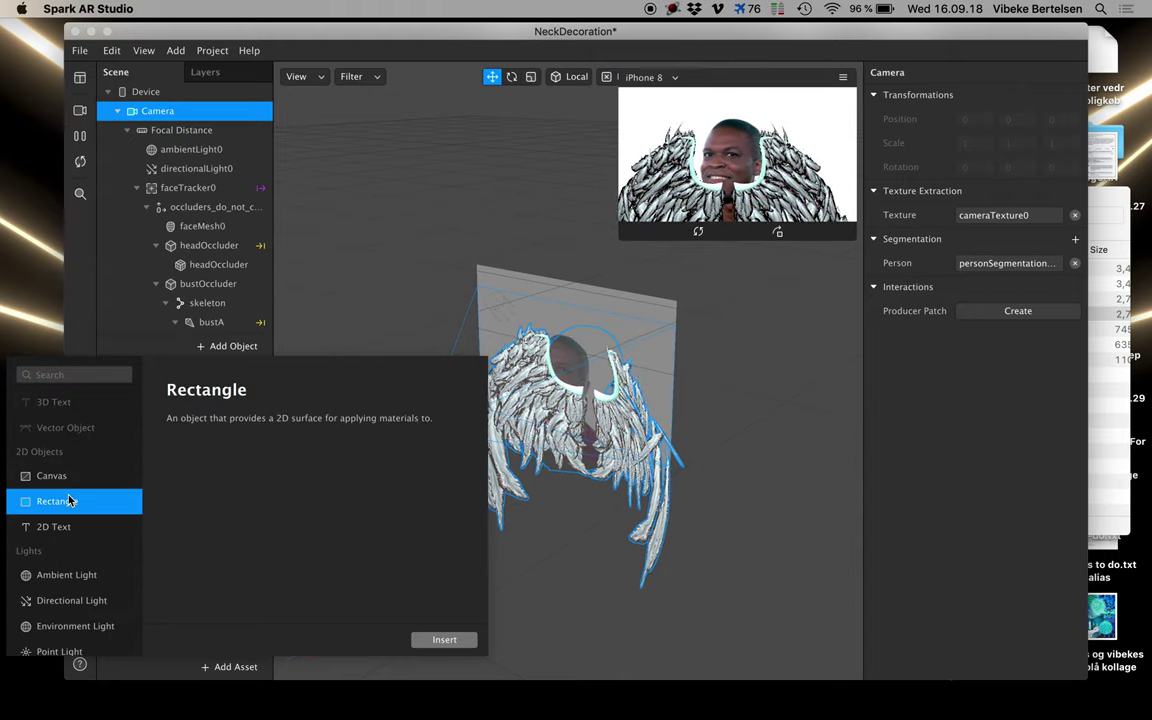
pyautogui.click(446, 640)
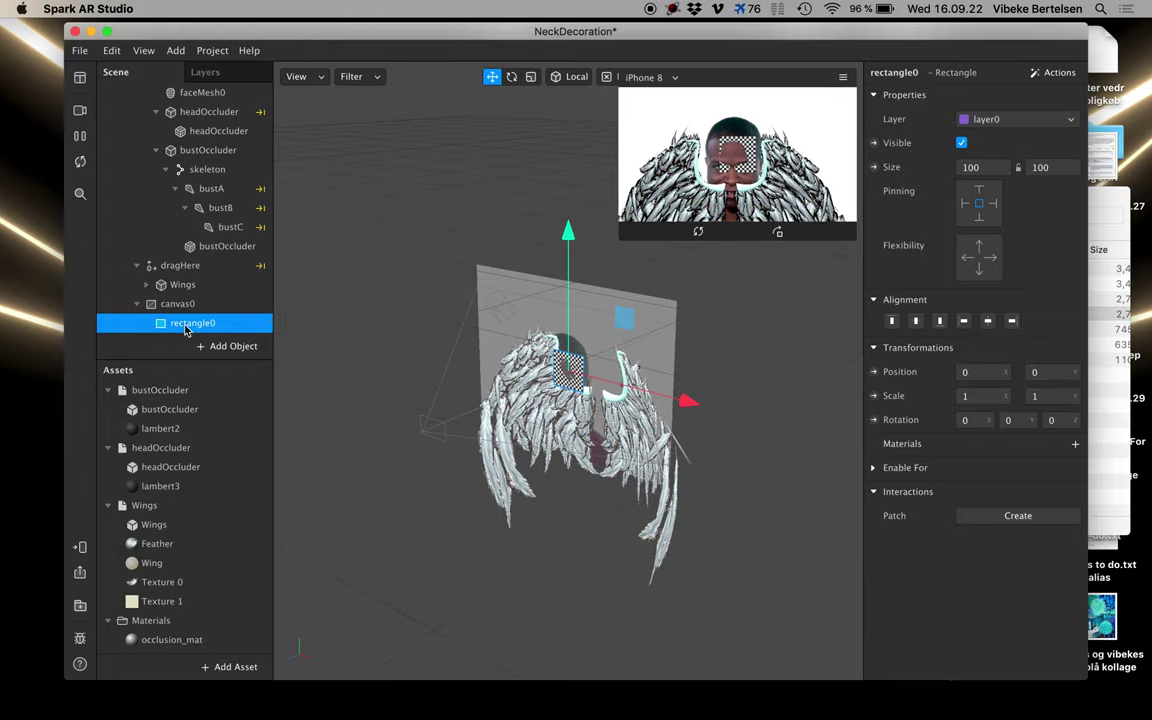
# Make the rectangle fill the full width and height of the canvas.
pyautogui.click(988, 169)
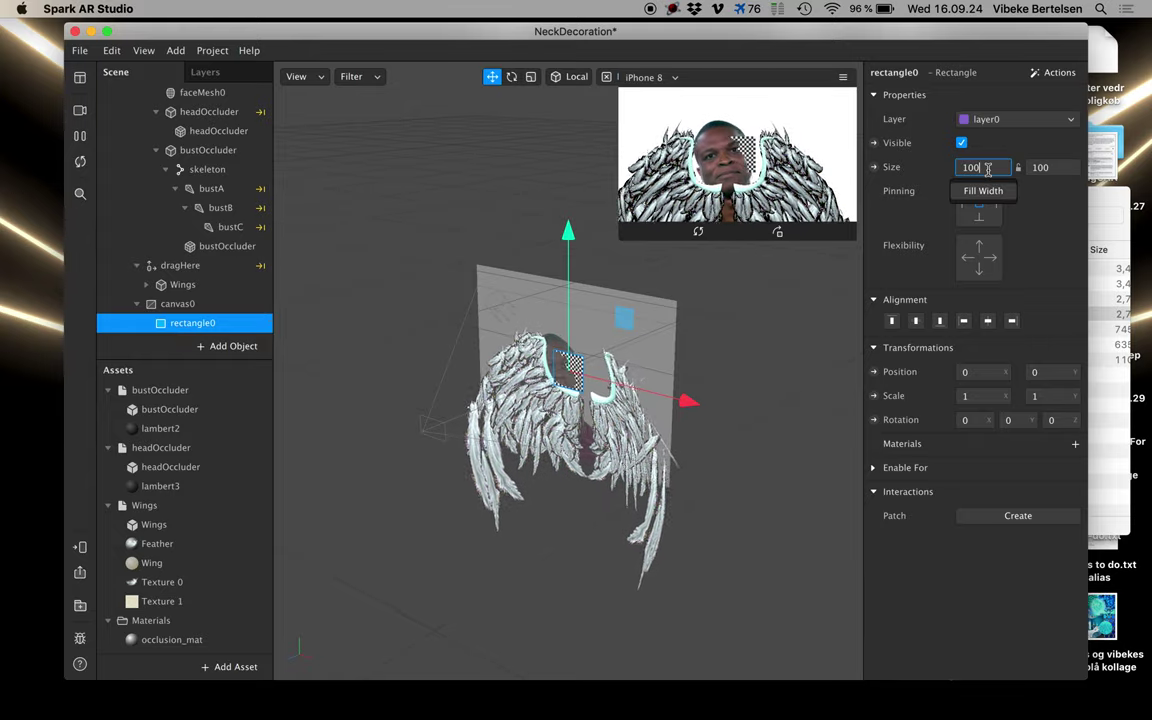
pyautogui.click(985, 191)
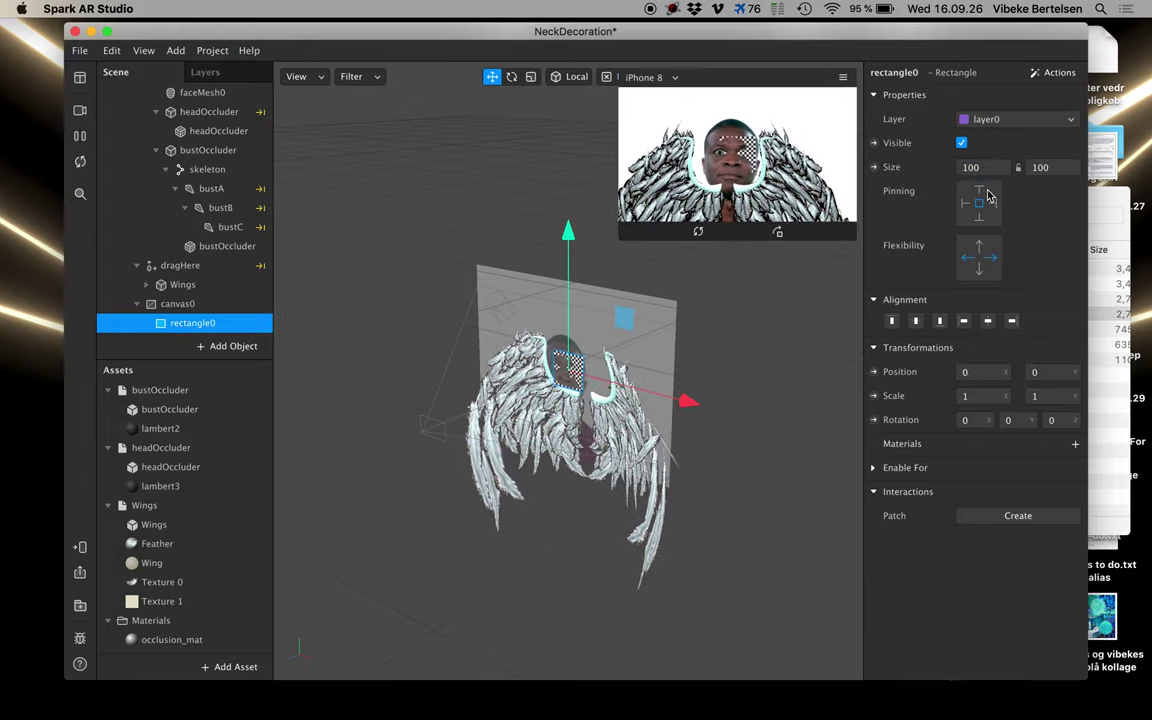
pyautogui.click(987, 166)
pyautogui.click(985, 187)
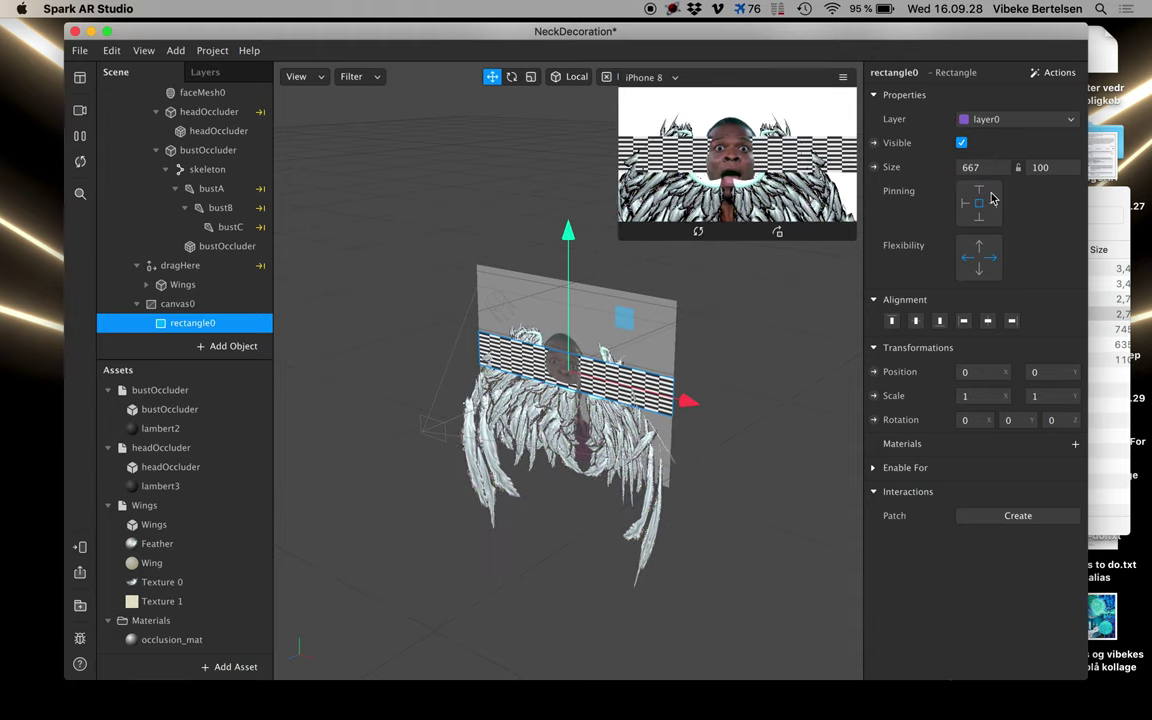
pyautogui.click(1047, 167)
pyautogui.click(1048, 191)
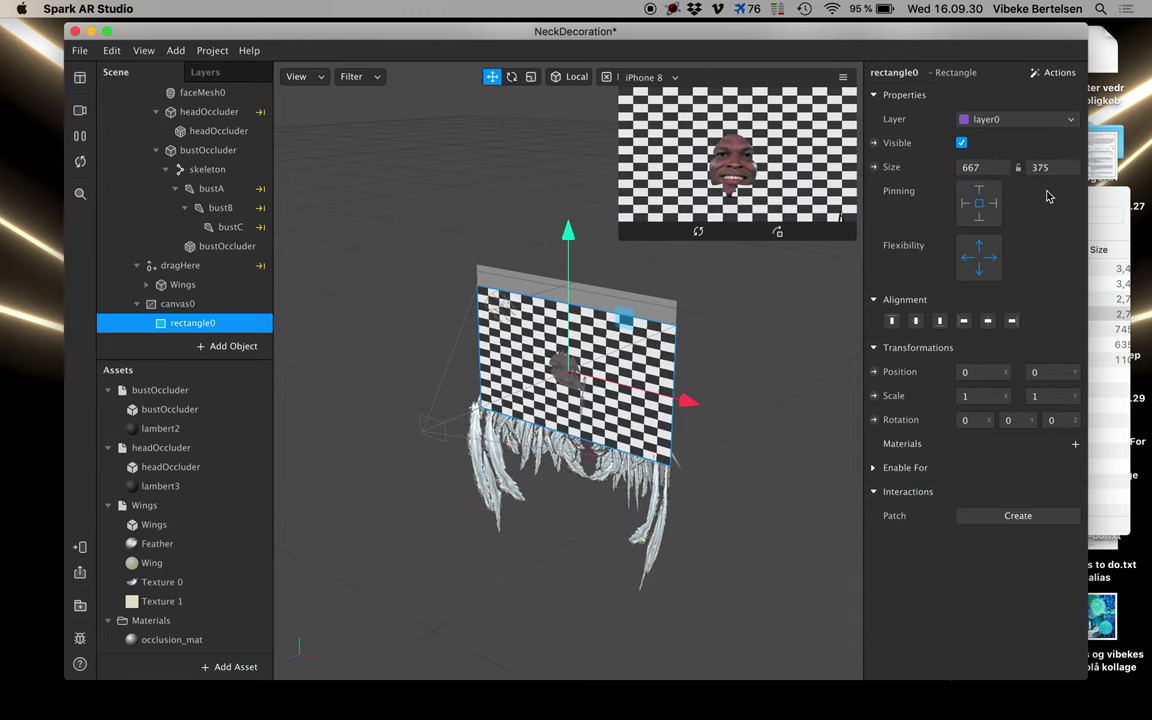
# Create a new material for the rectangle and set its shader type to Flat.
pyautogui.click(1077, 446)
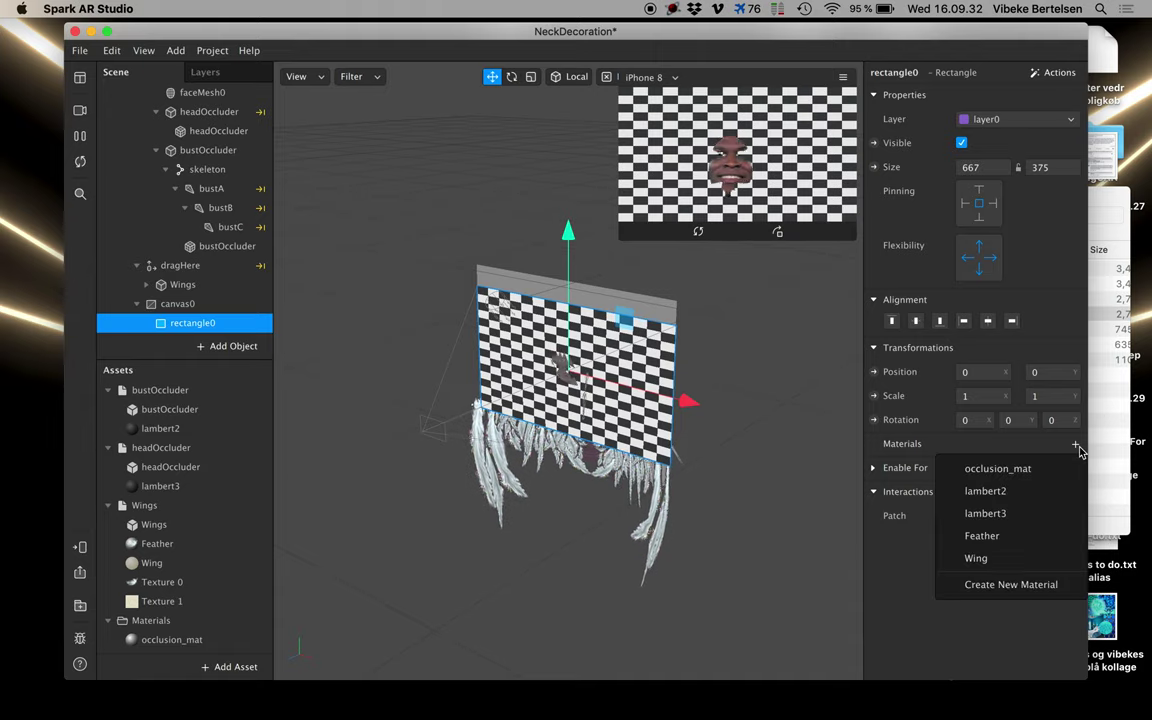
pyautogui.click(1045, 587)
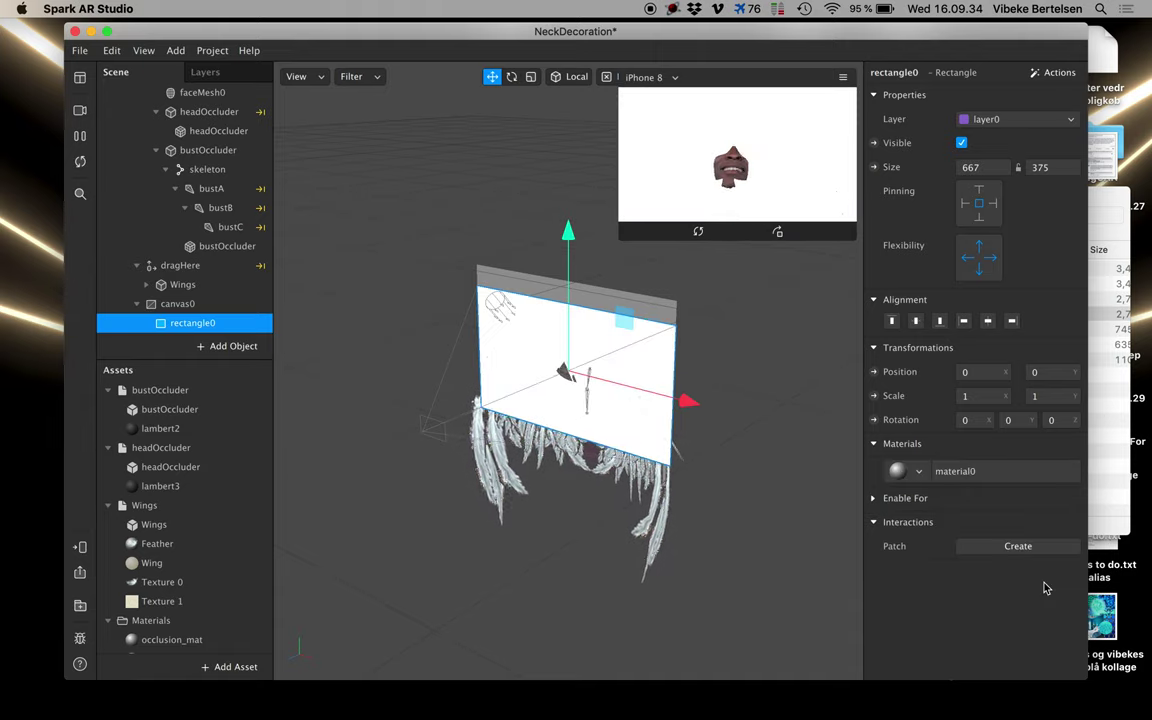
pyautogui.click(958, 472)
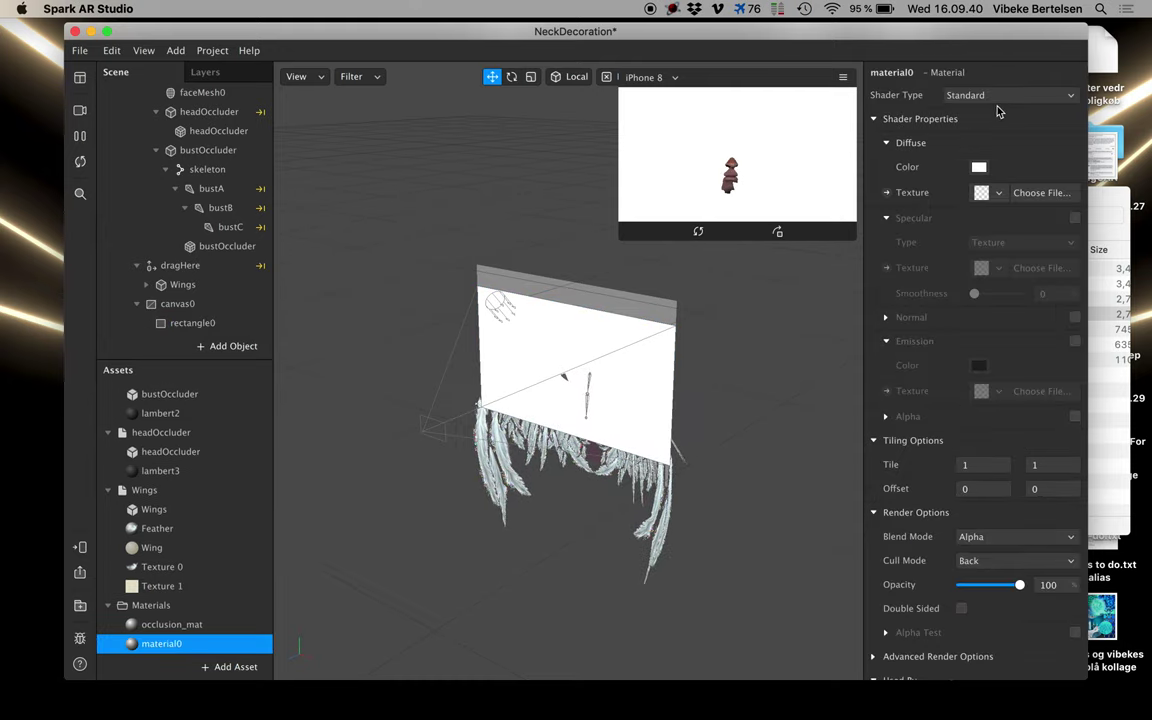
pyautogui.click(995, 95)
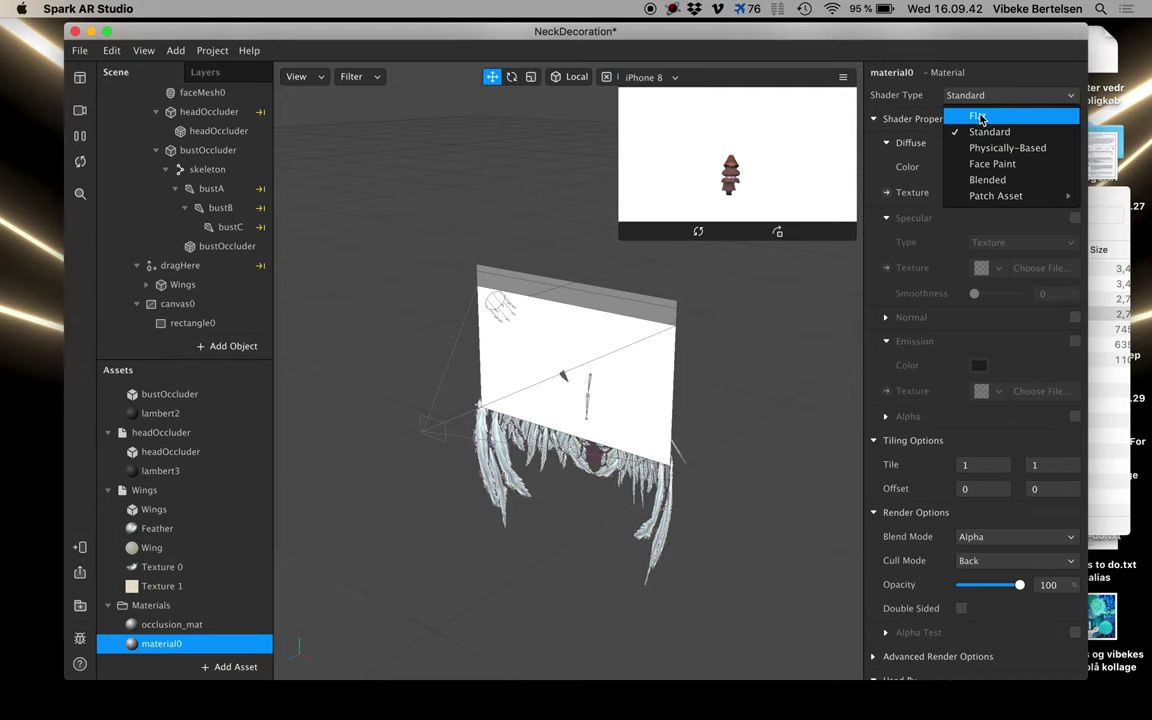
pyautogui.click(978, 116)
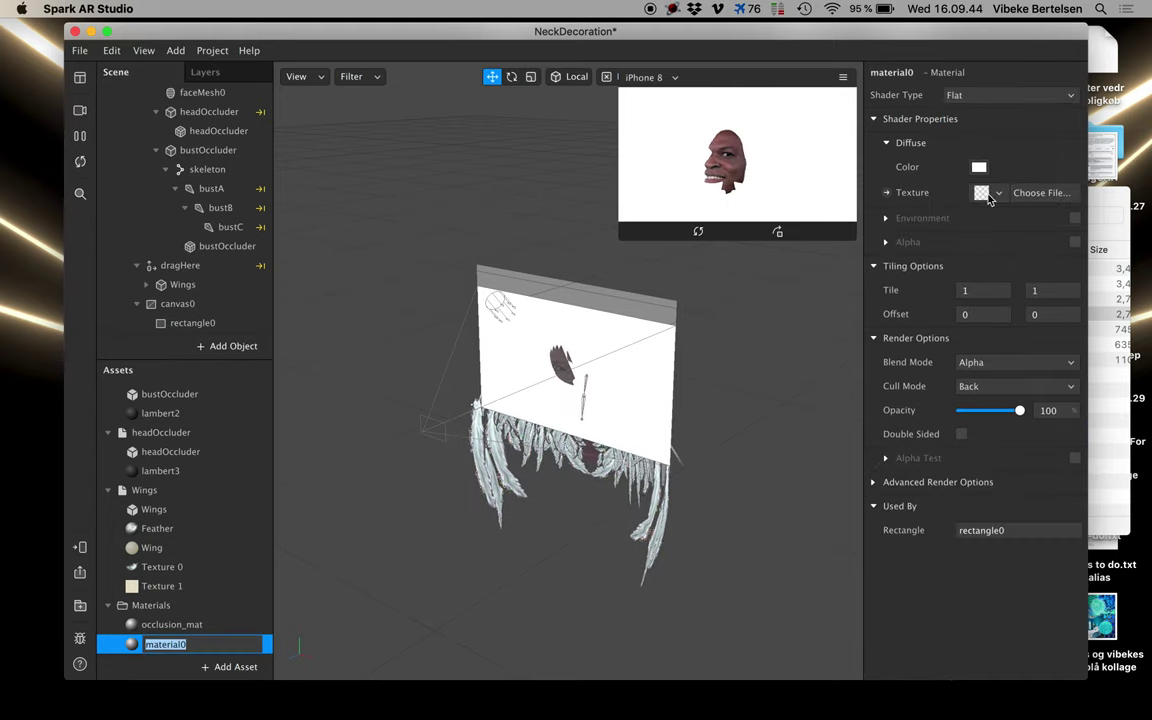
# Assign cameraTexture0 as the new material's diffuse texture, and enable Alpha with personSegmentationMaskTexture0 as its texture.
pyautogui.click(990, 196)
pyautogui.click(975, 264)
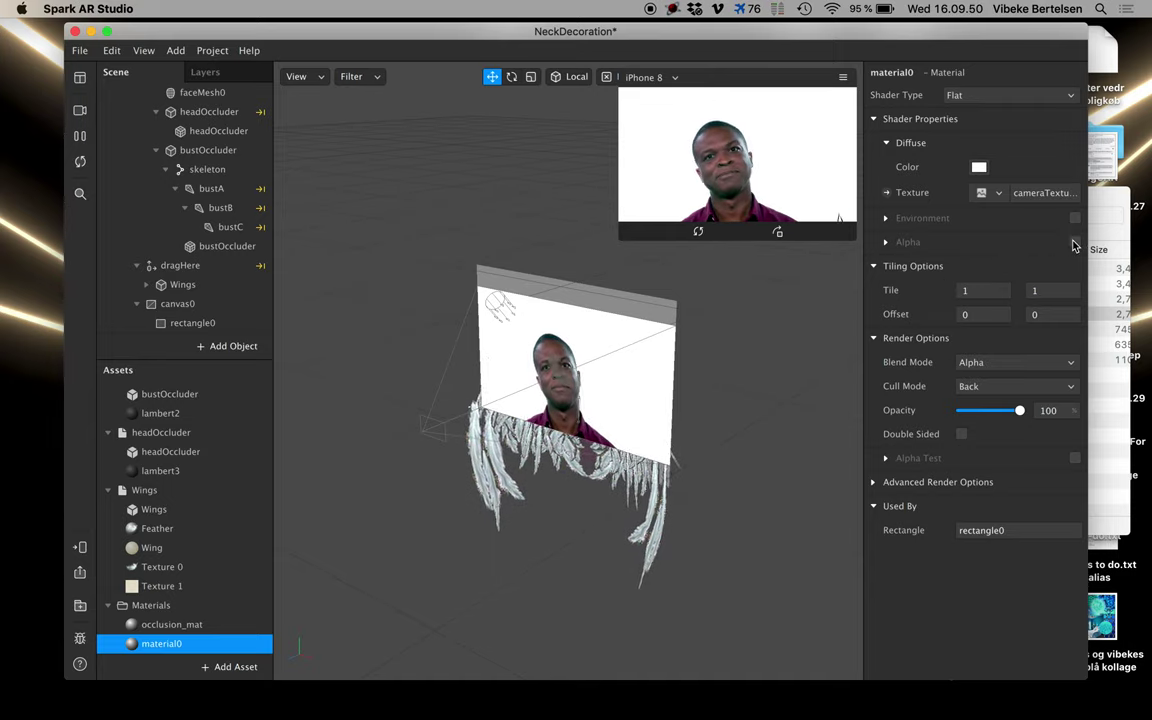
pyautogui.click(1074, 243)
pyautogui.click(997, 292)
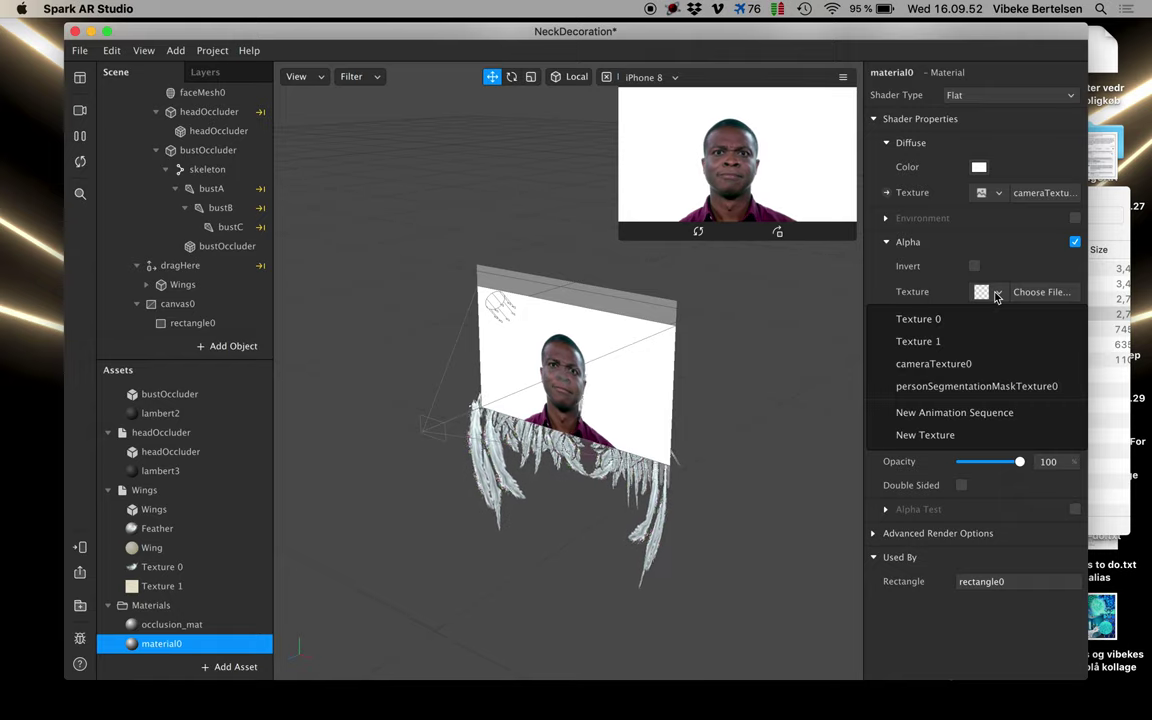
pyautogui.click(990, 387)
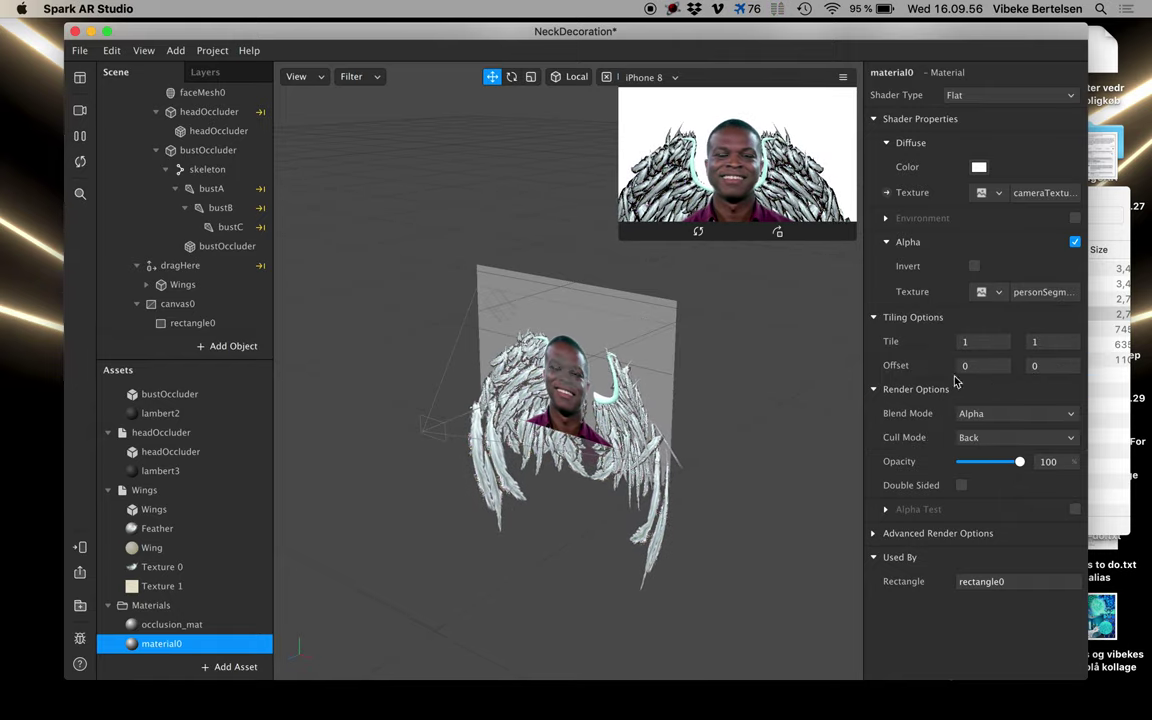
# Switch the preview video source to the FaceTime HD Camera.
pyautogui.click(80, 110)
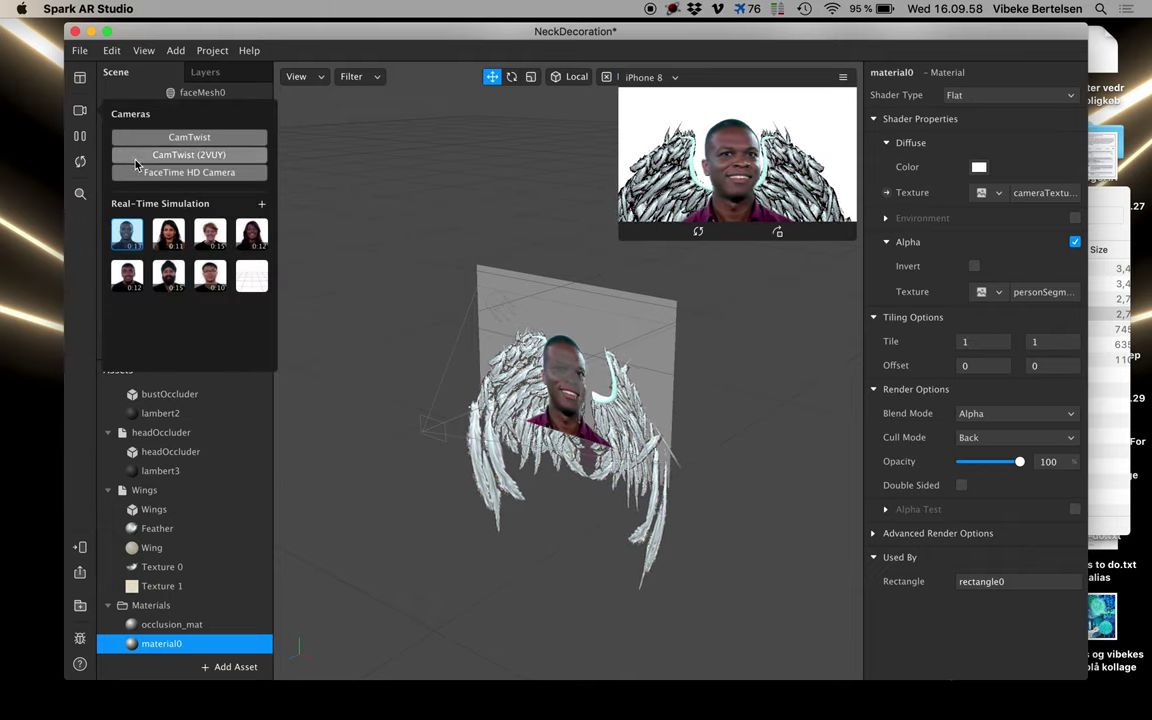
pyautogui.click(145, 174)
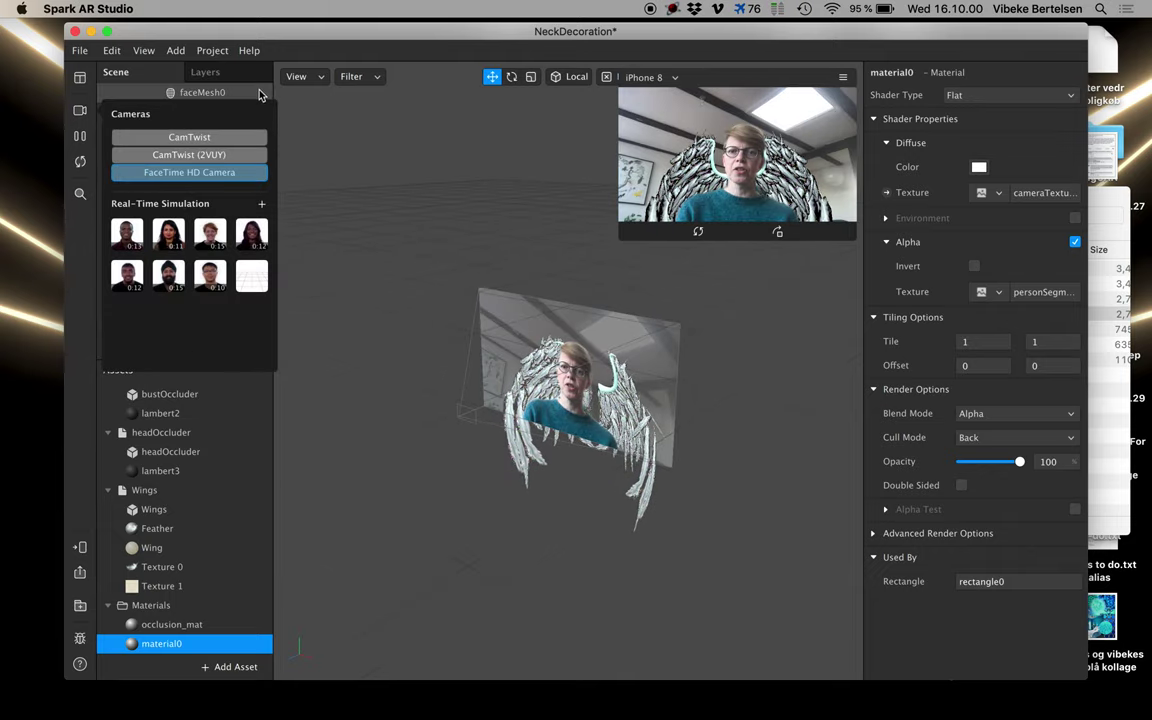
pyautogui.click(258, 92)
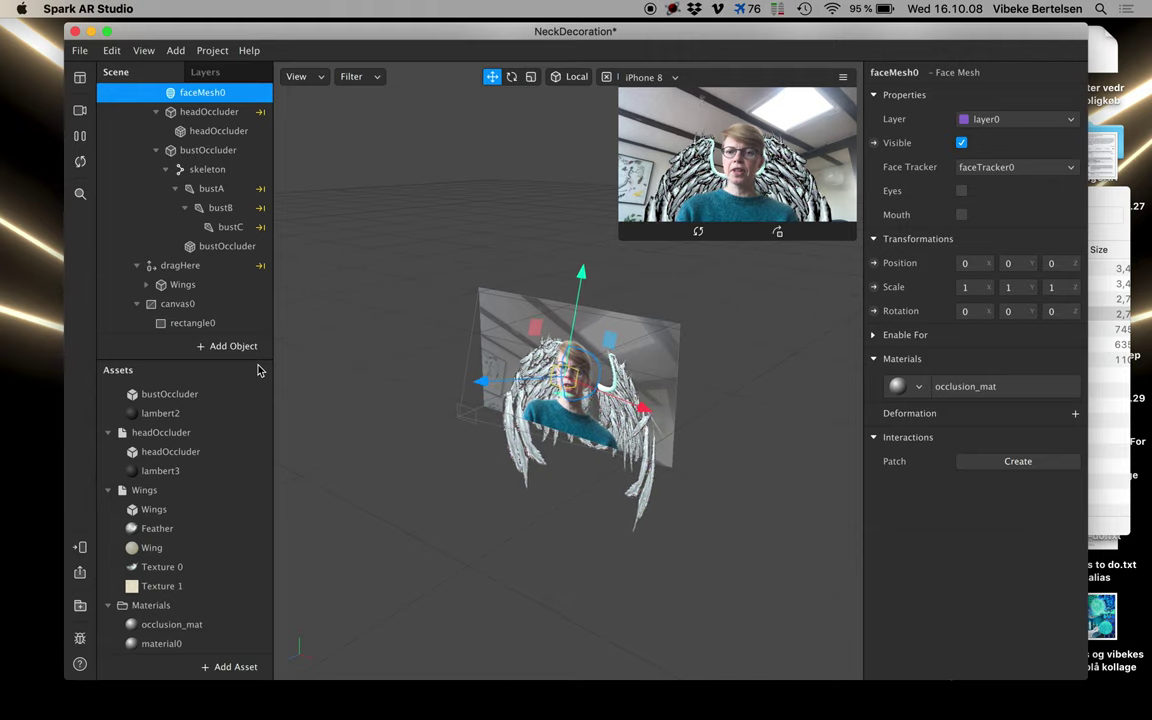
# Set the Feather material's blend mode to Alpha.
pyautogui.click(160, 529)
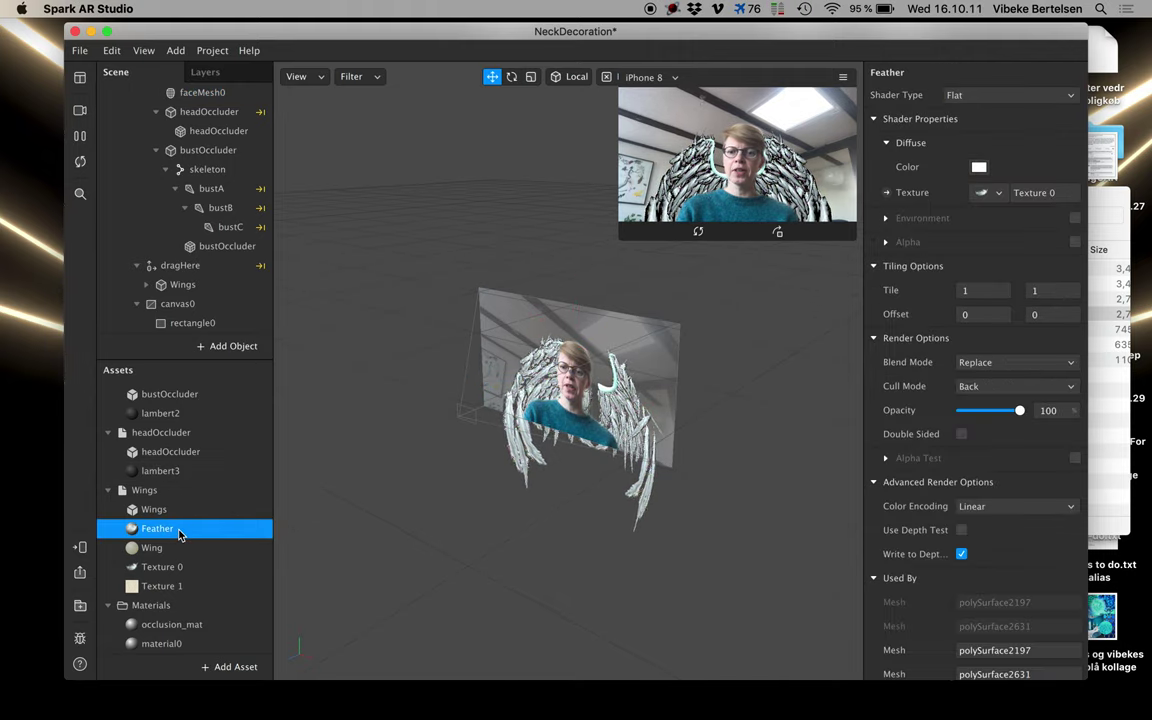
pyautogui.click(982, 363)
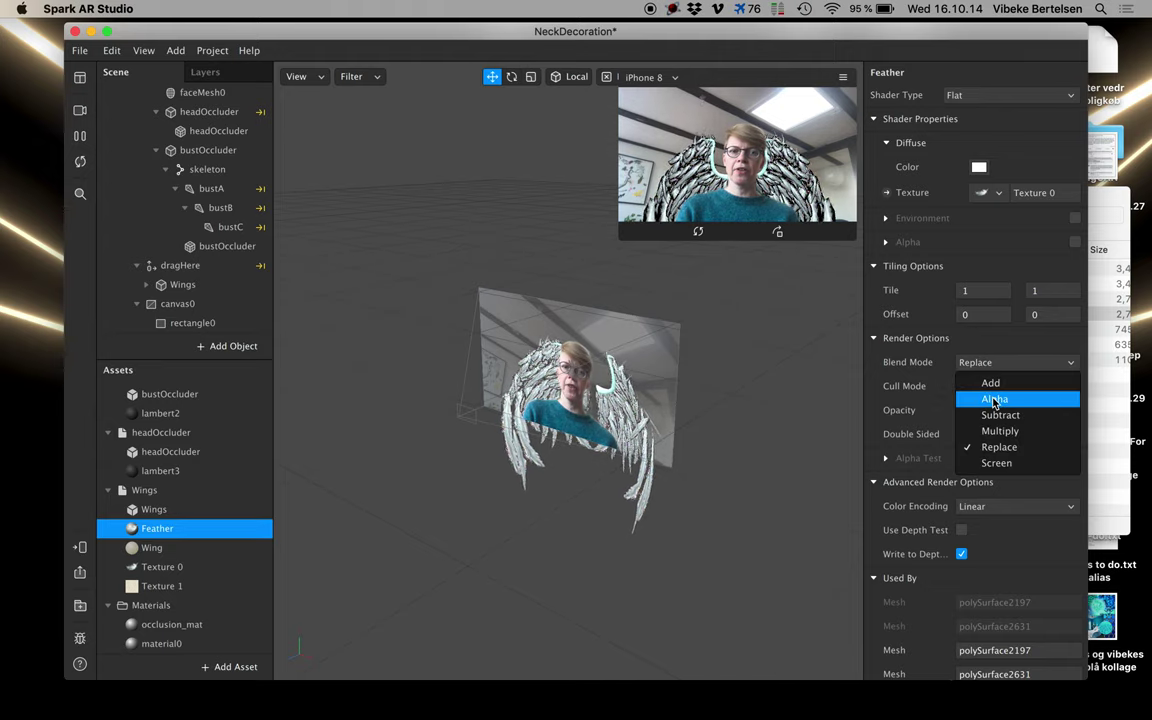
pyautogui.click(994, 400)
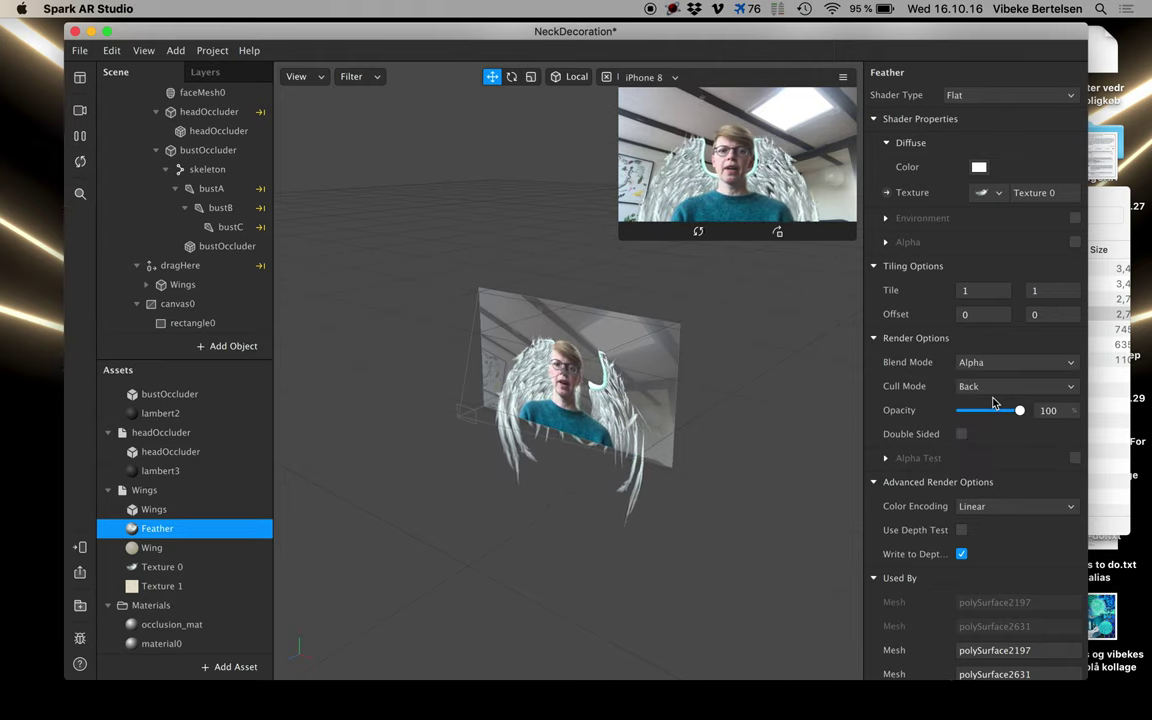